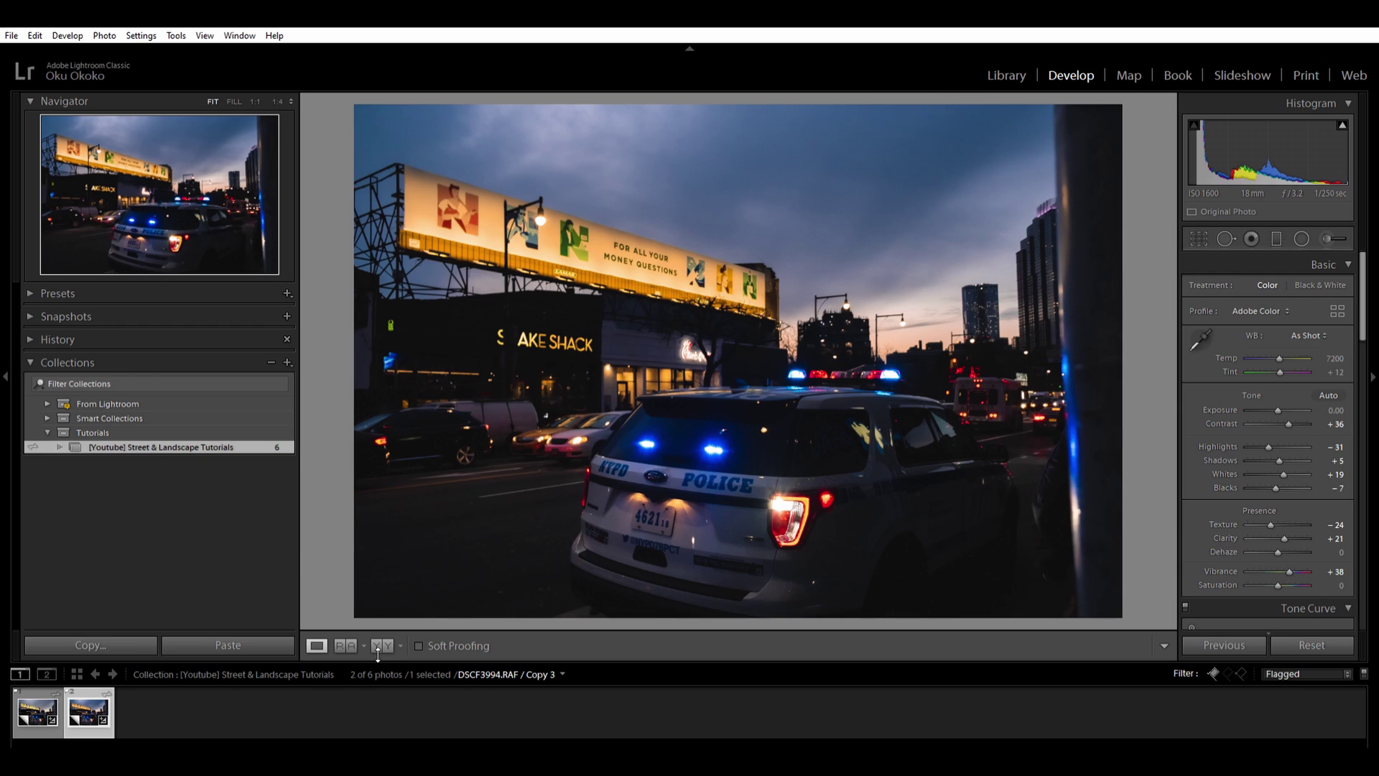
Compare the unedited copy with the edited Copy 3 in the filmstrip
left_click(28, 725)
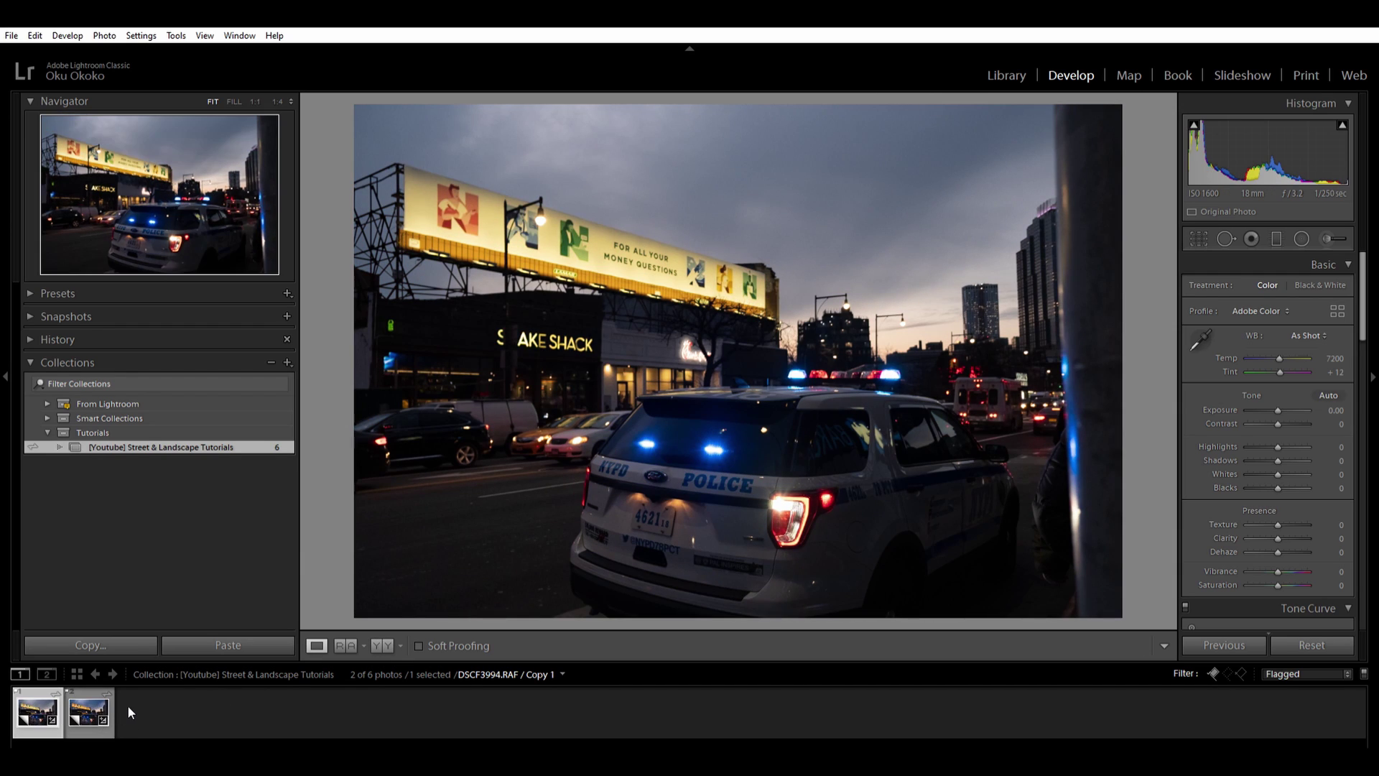
left_click(80, 718)
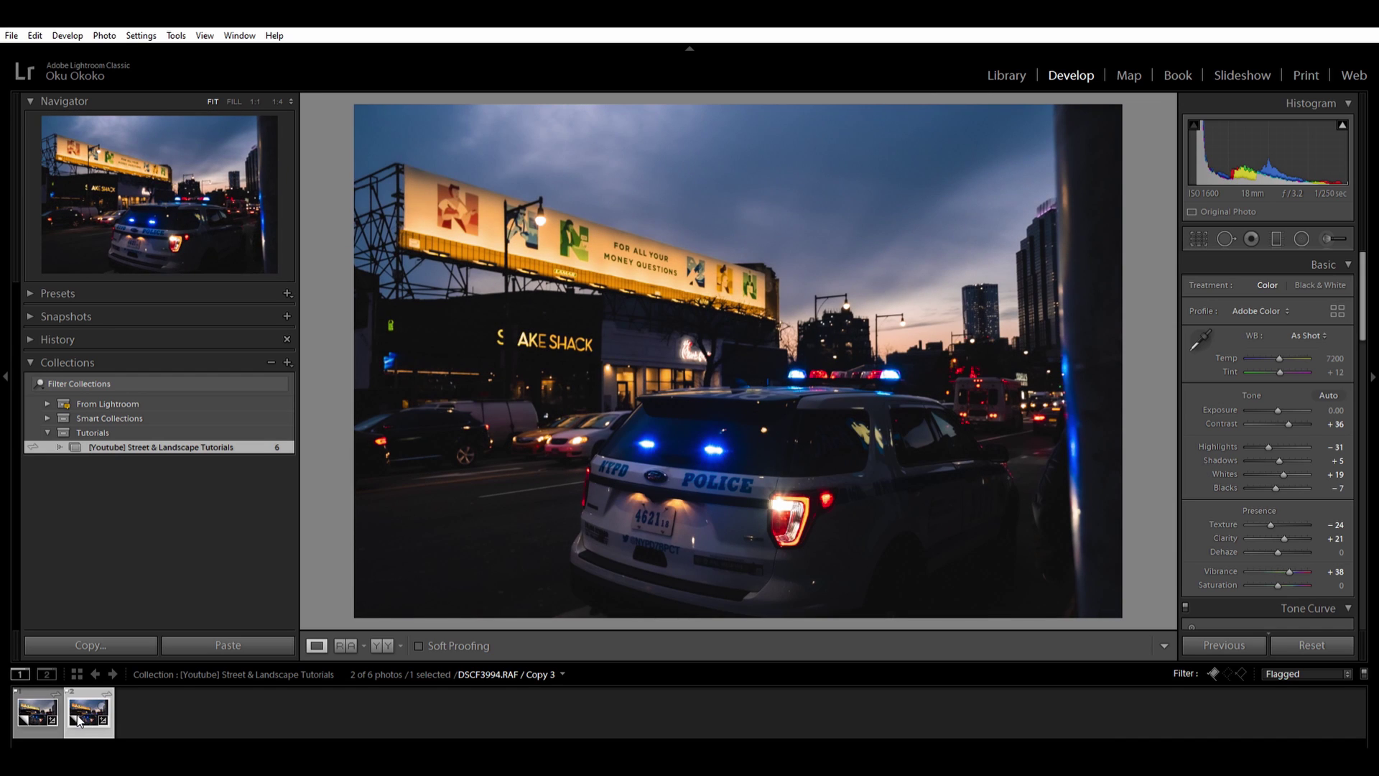
left_click(45, 718)
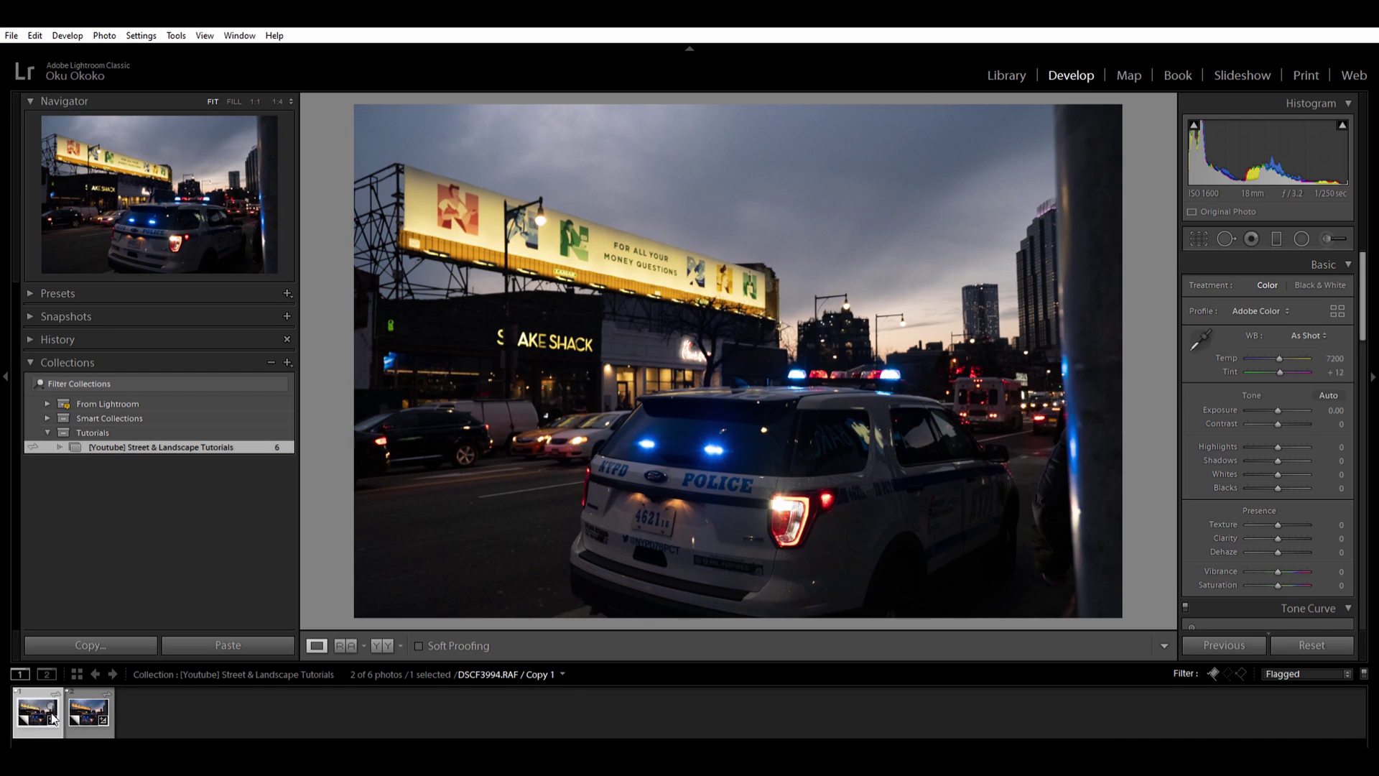
left_click(92, 714)
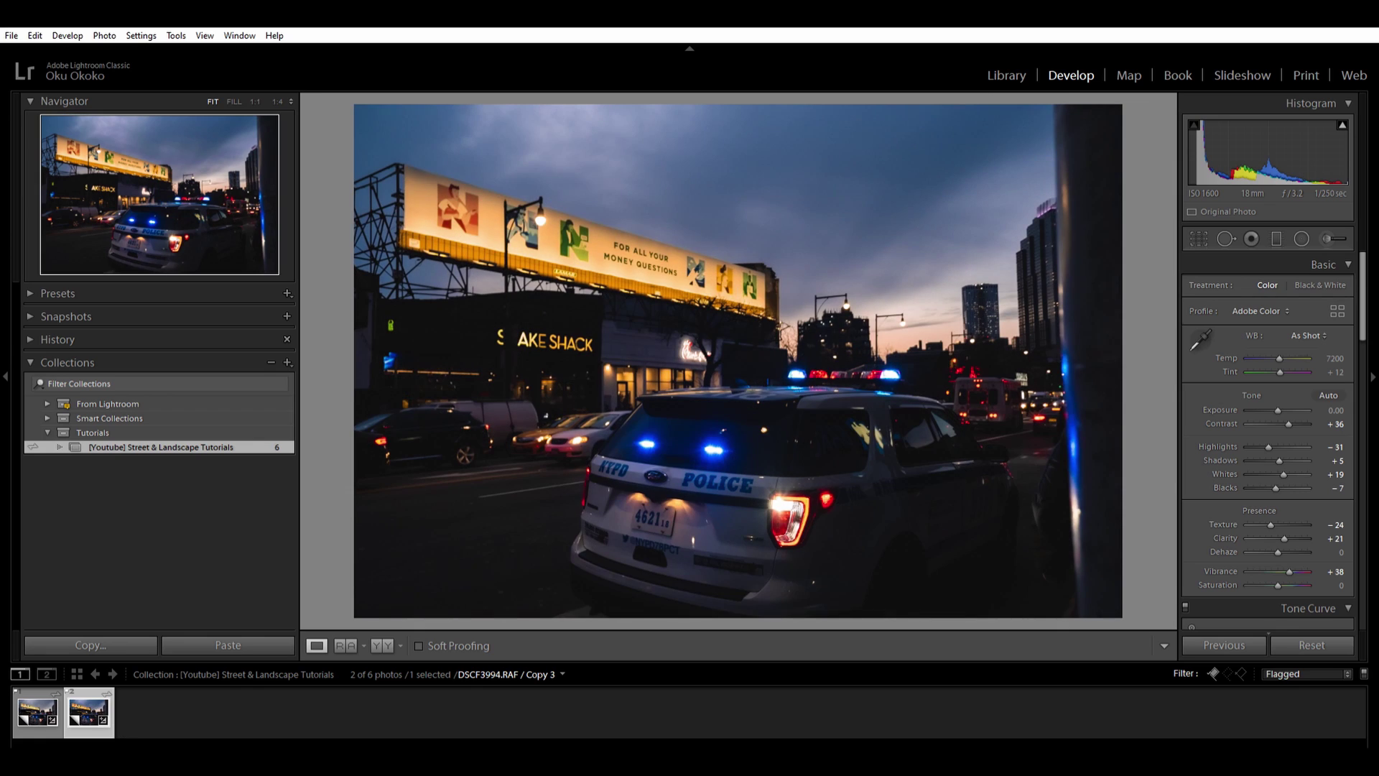
Reset all edits on Copy 3, briefly checking the other copy afterwards
left_click(1312, 645)
left_click(37, 711)
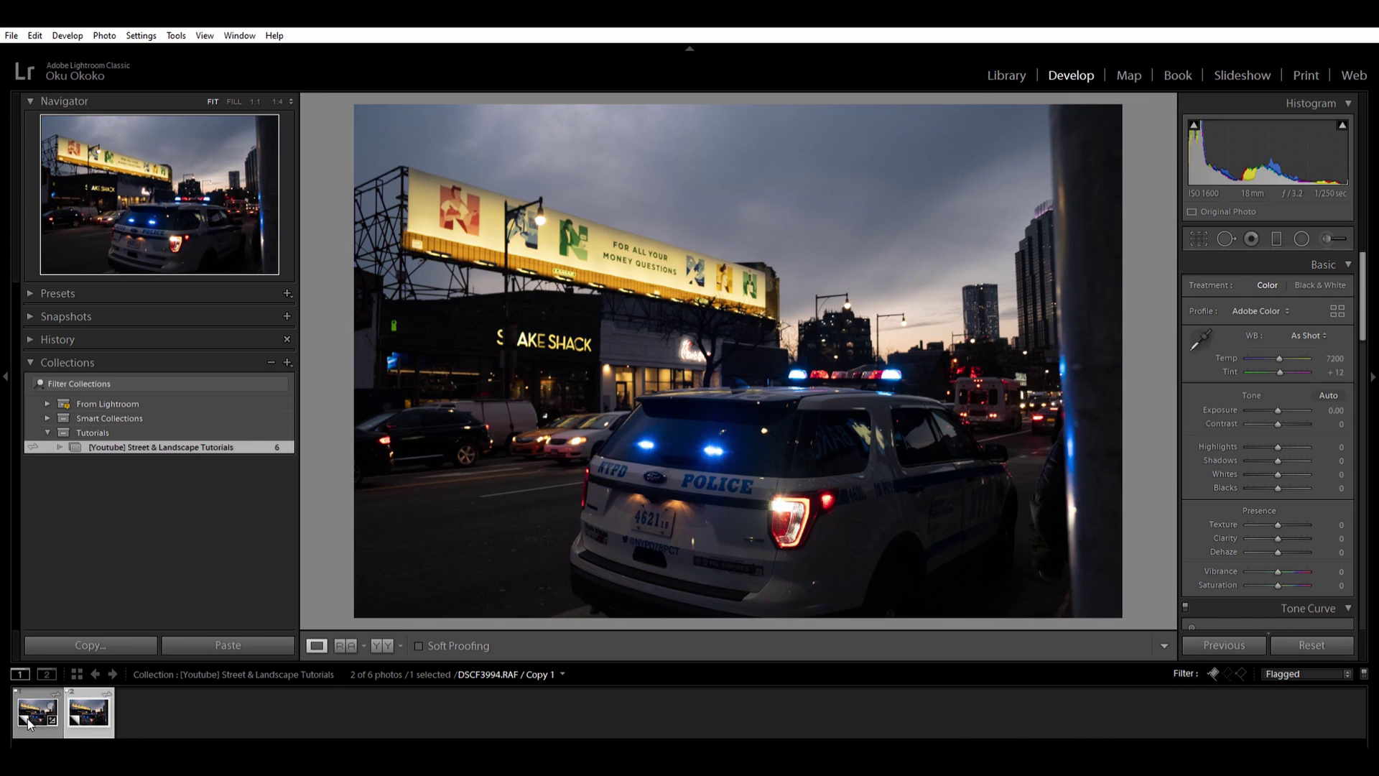
left_click(88, 714)
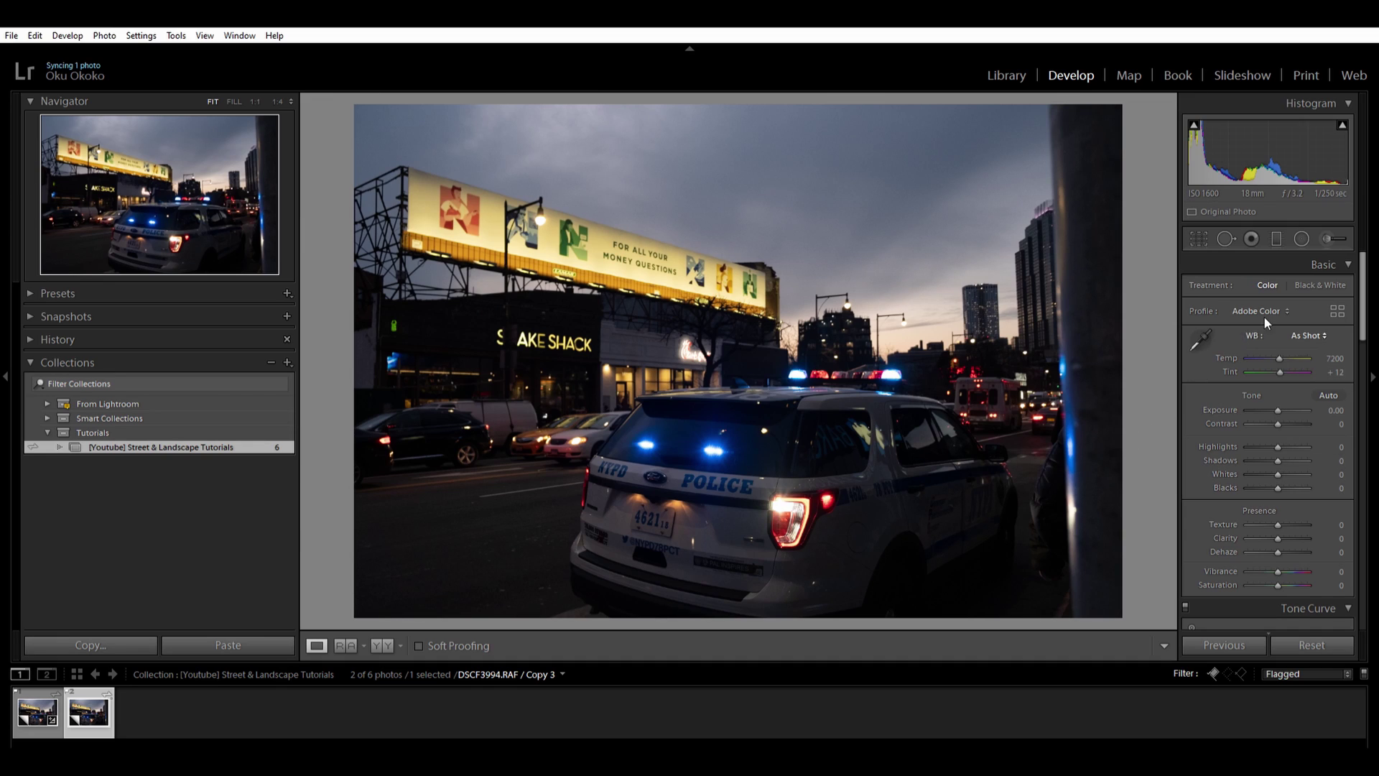
left_click(1199, 238)
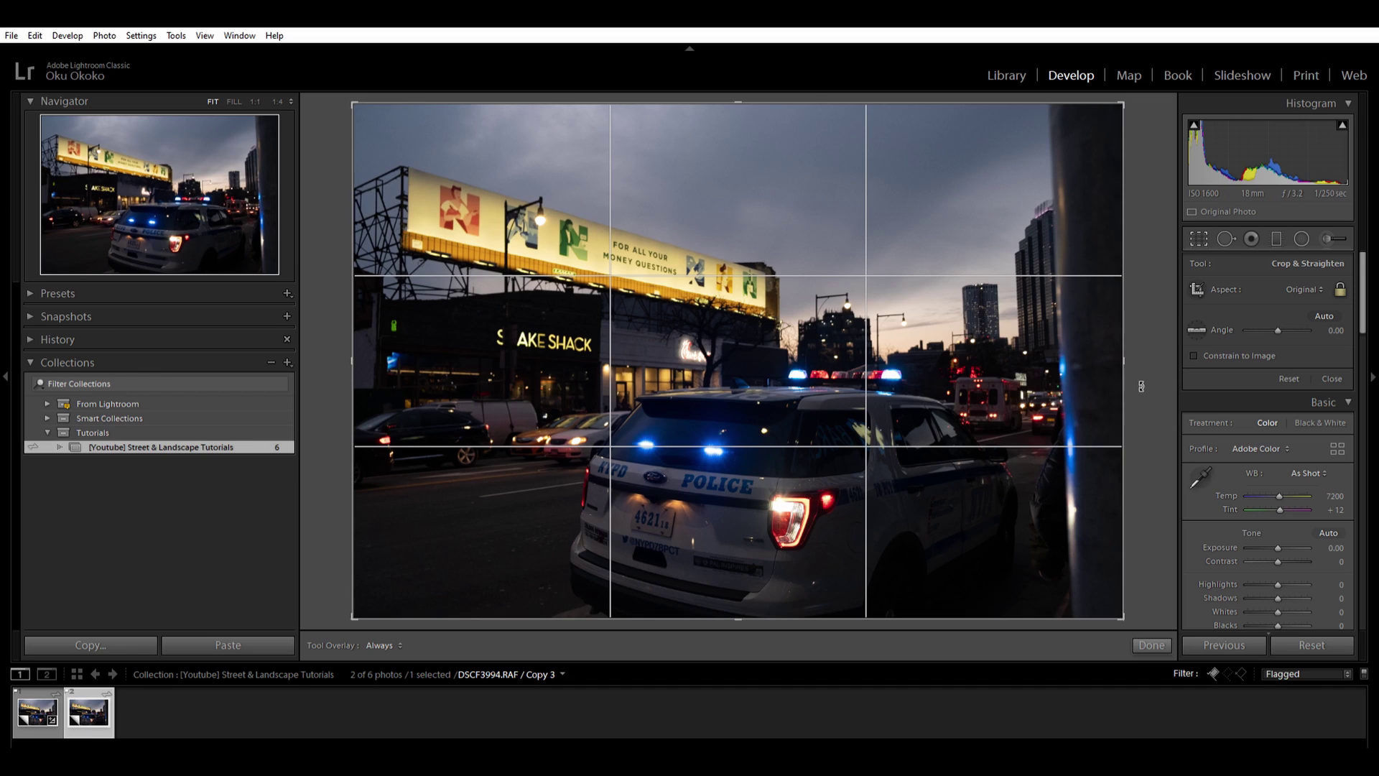
left_click(1151, 644)
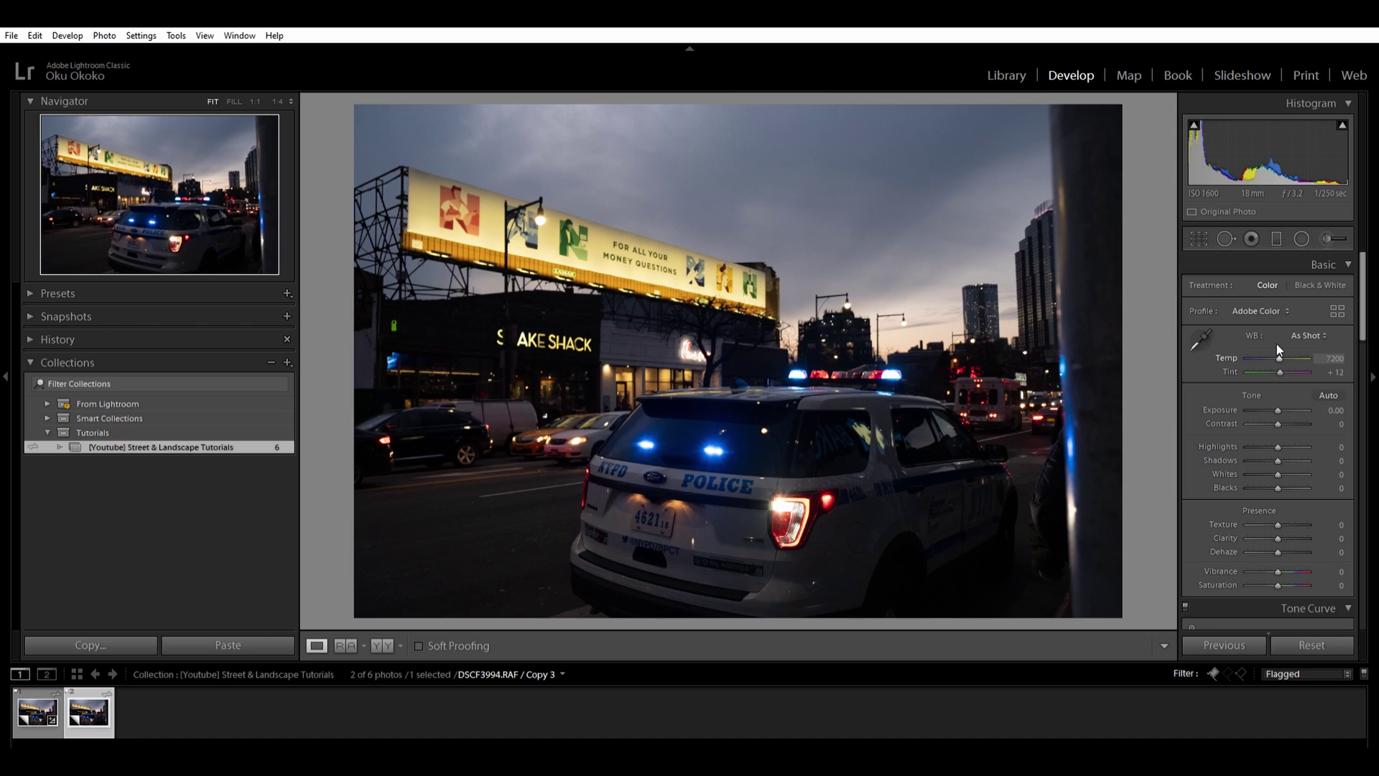
Set Temp to 6286, Exposure to +0.24 and Contrast to +29
left_click_drag(1278, 343, 1272, 347)
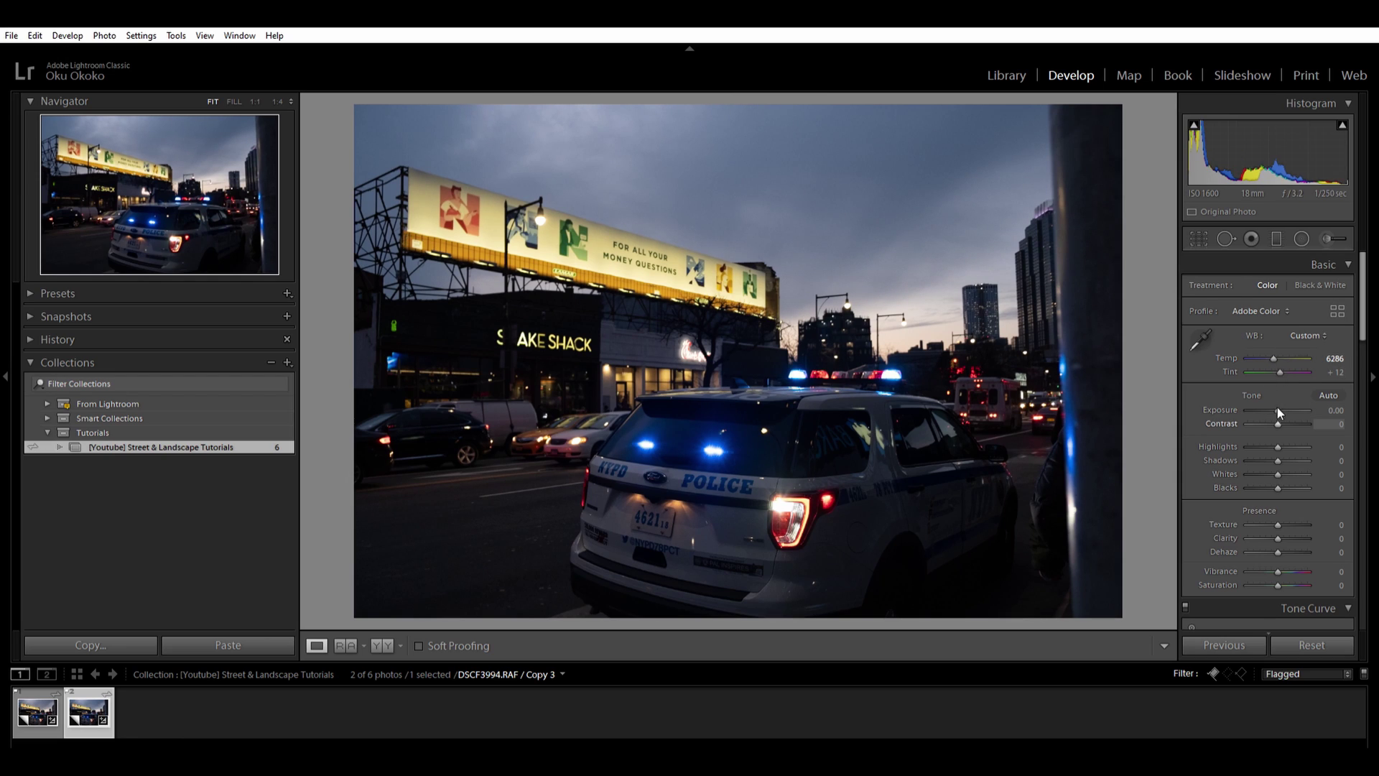
left_click_drag(1277, 408, 1282, 398)
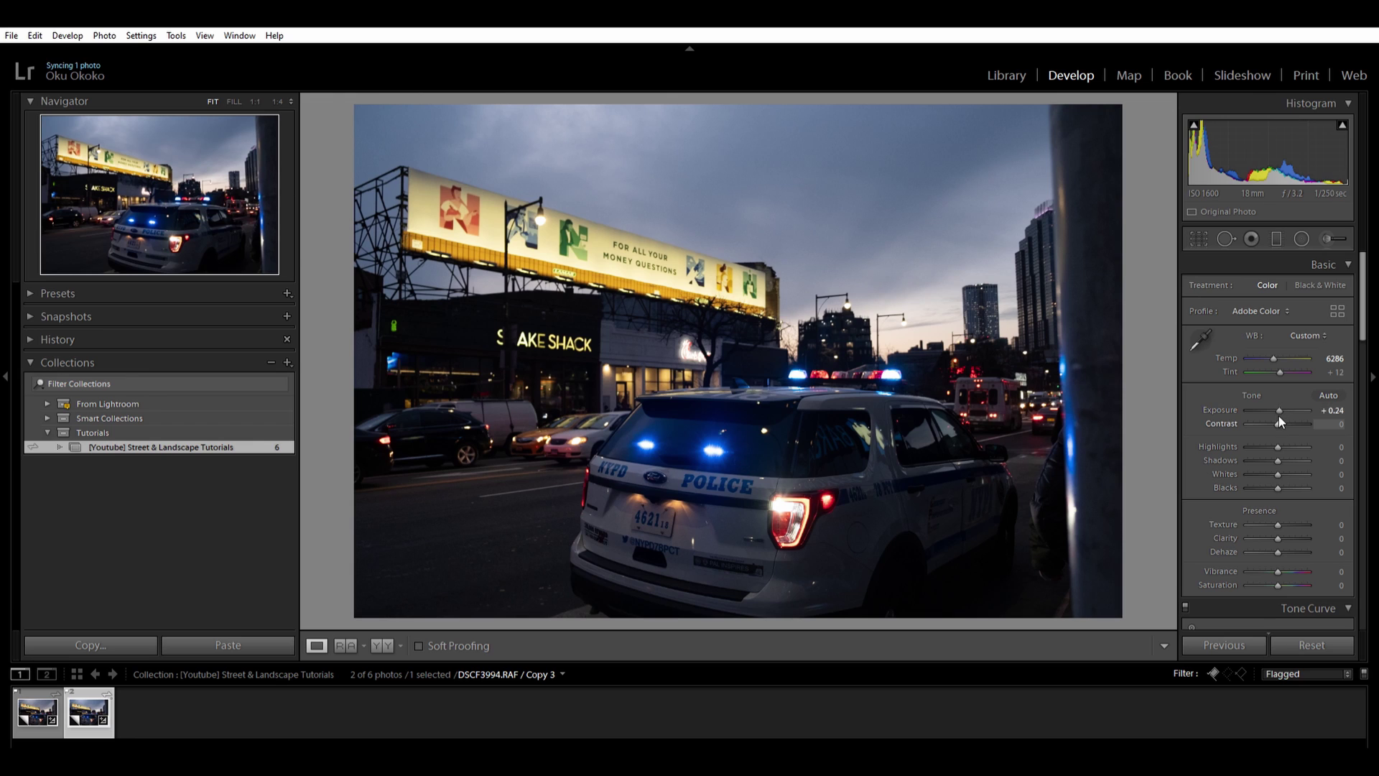
left_click_drag(1277, 412, 1286, 410)
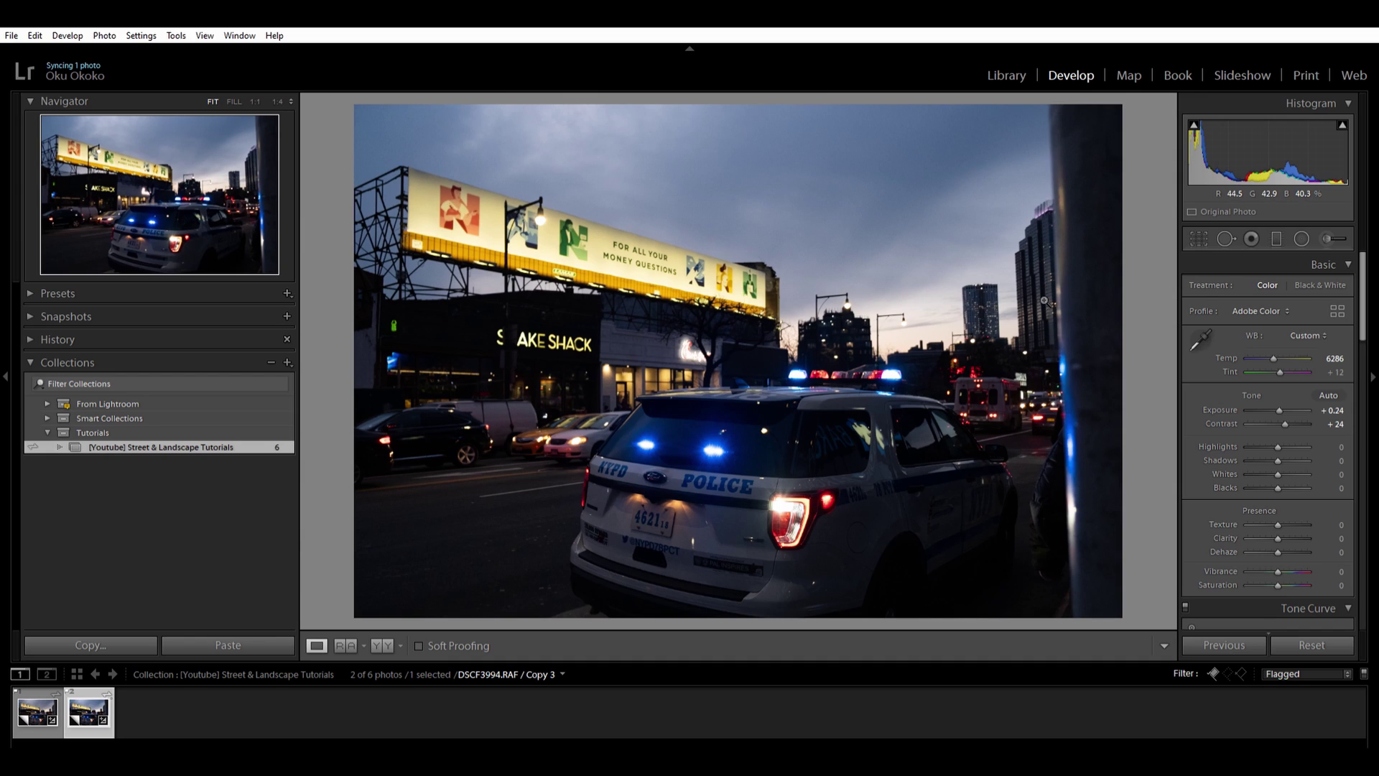
left_click_drag(1284, 426, 1282, 432)
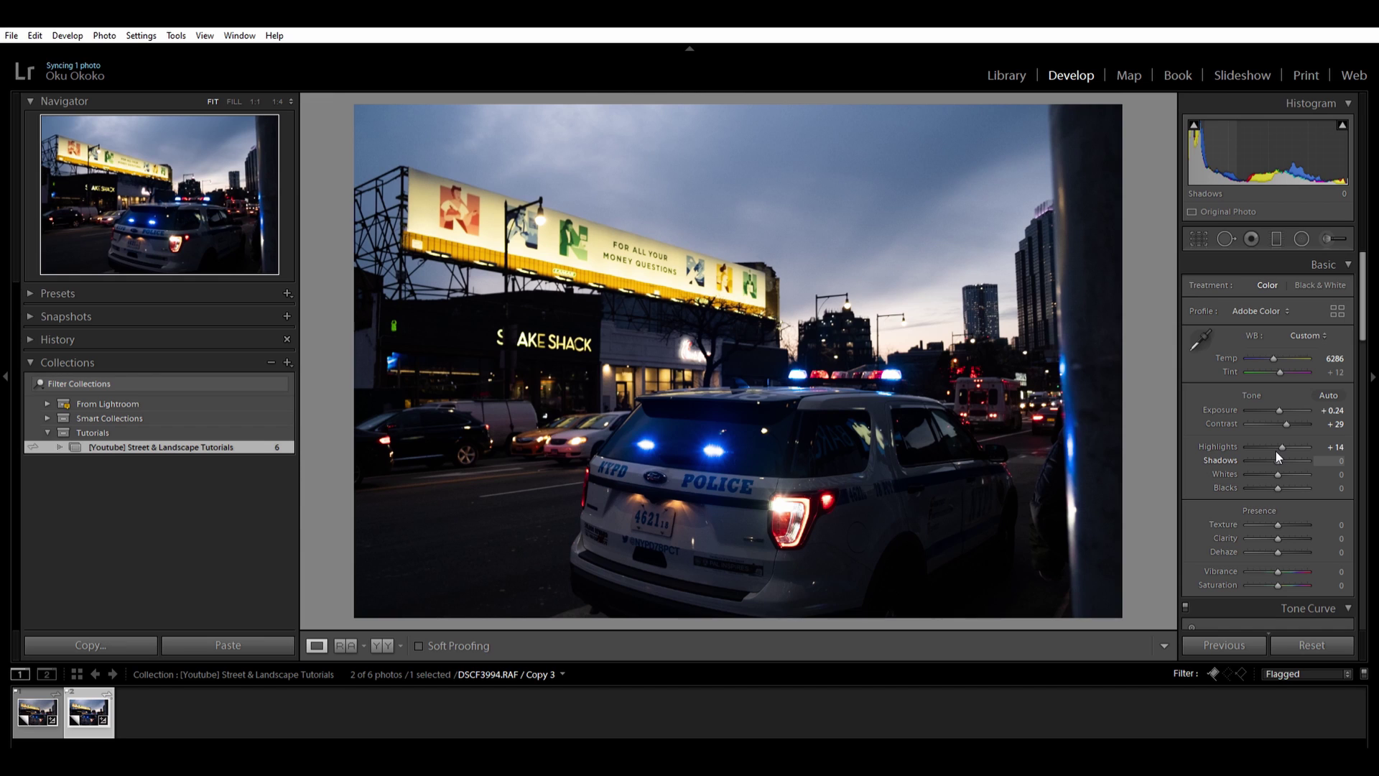
Tweak Highlights to +5 and Shadows to +10, and pull Whites back to -5
left_click_drag(1282, 444, 1283, 445)
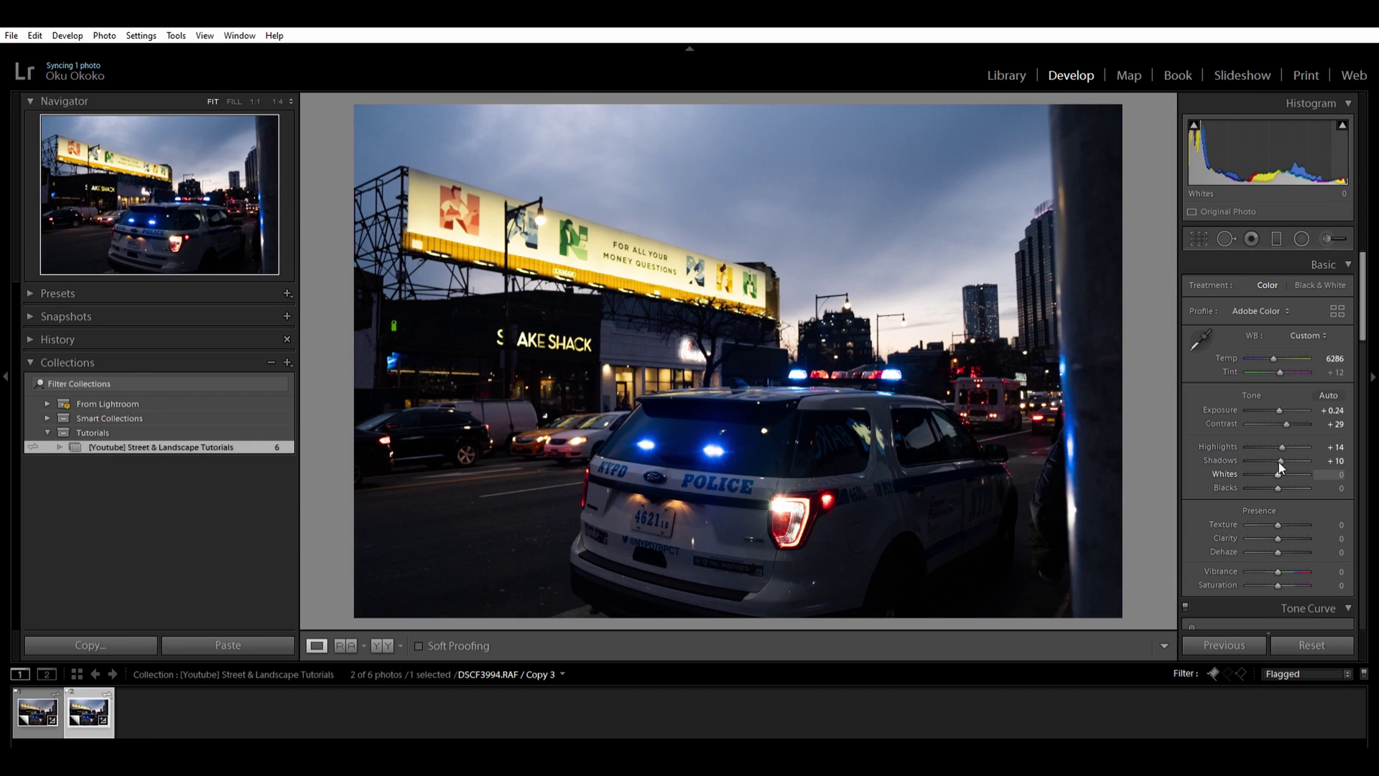
left_click_drag(1279, 463, 1287, 459)
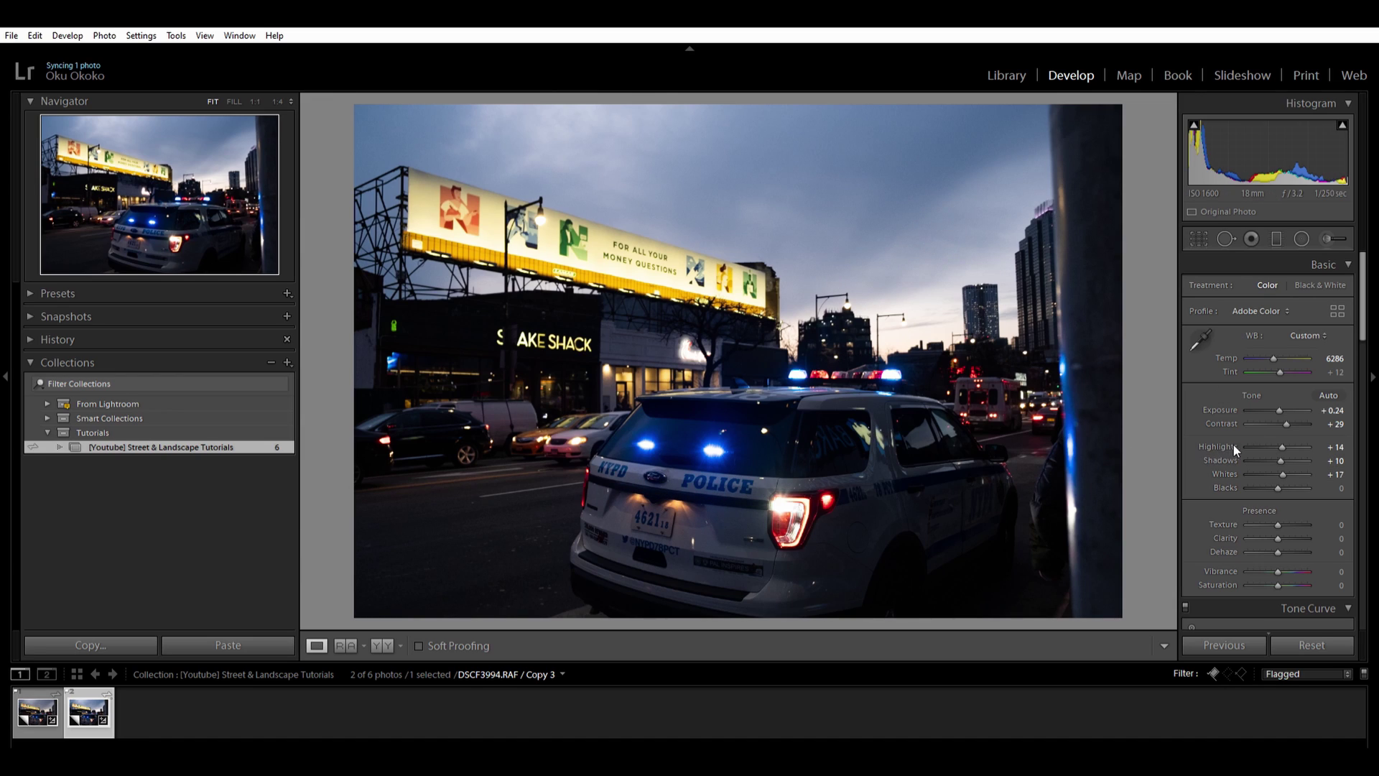
left_click_drag(1286, 461, 1281, 441)
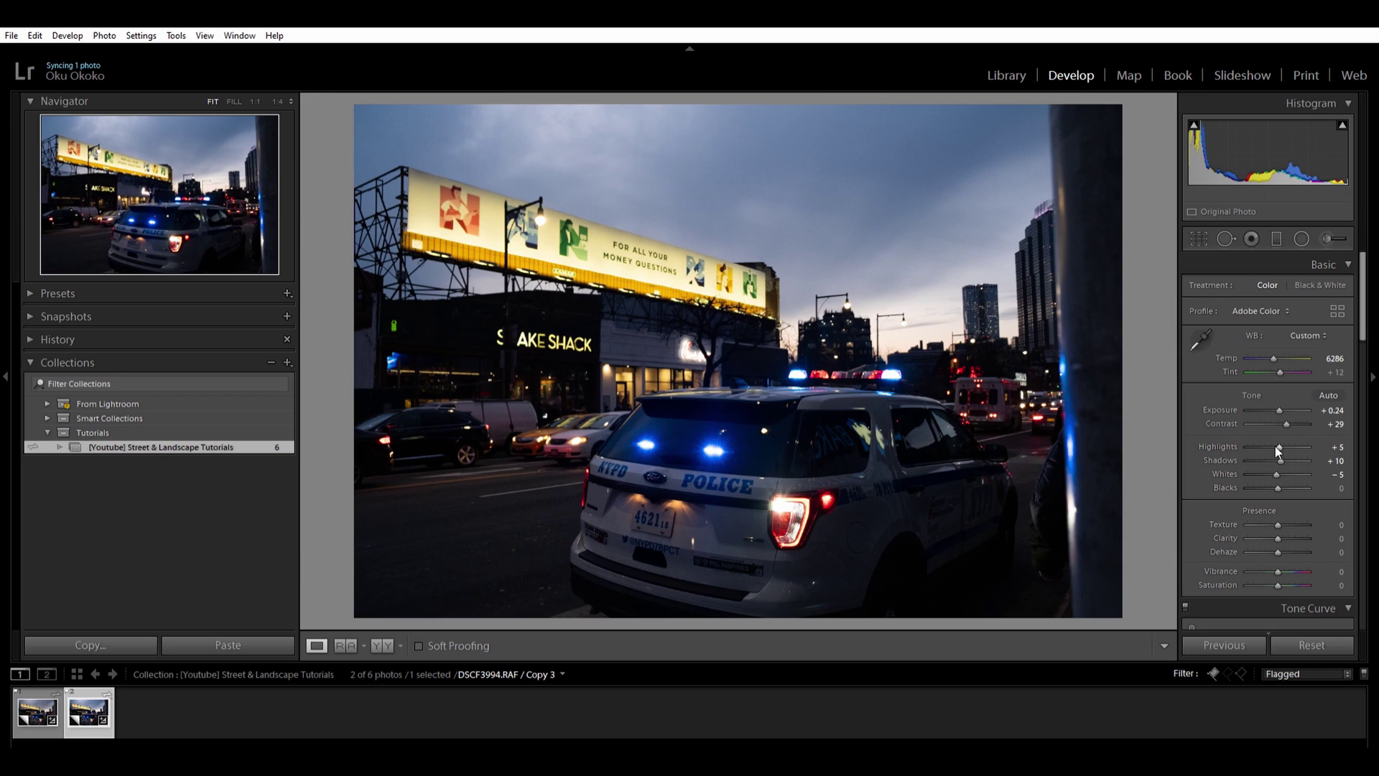
left_click(1303, 231)
Shape a radial ellipse over the car's rear with Exposure 0.44, Highlights 30, Whites 41
left_click_drag(652, 487, 791, 548)
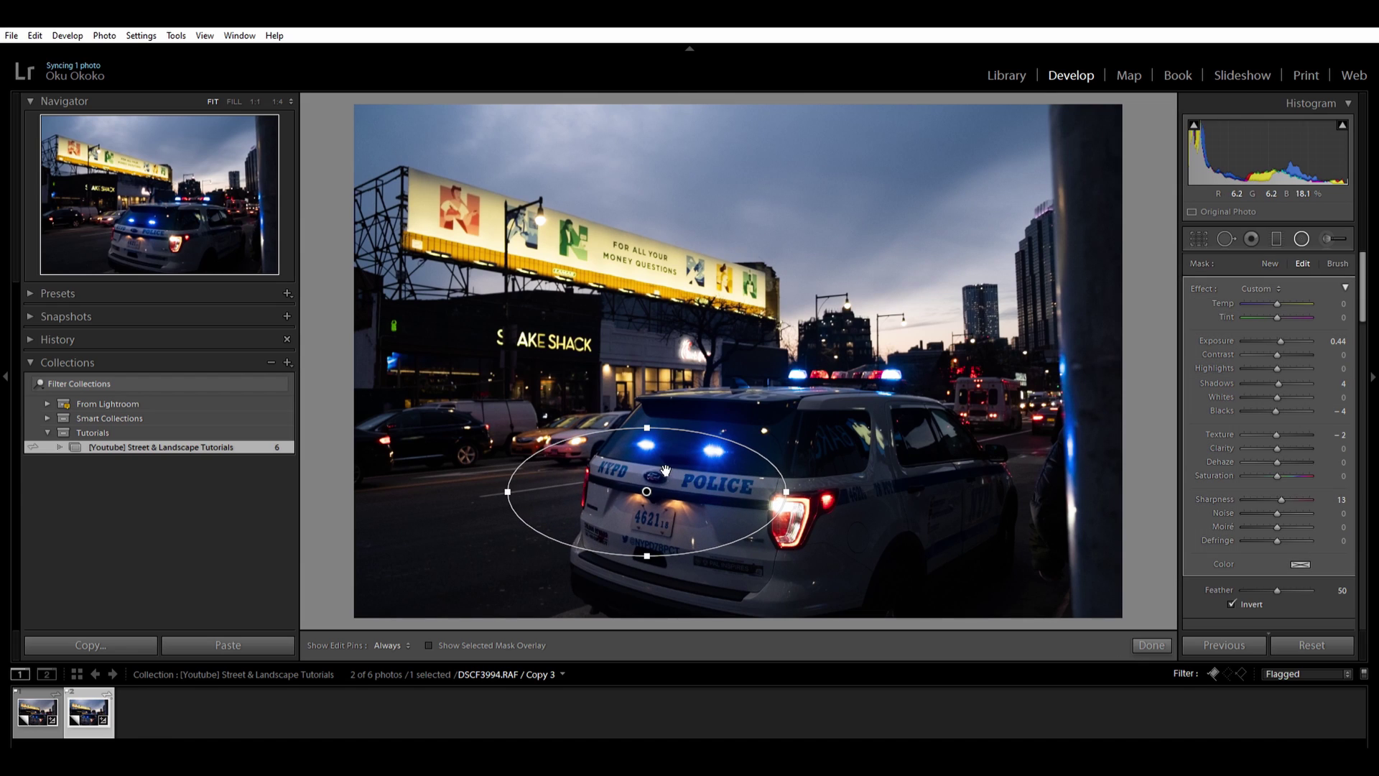
left_click_drag(658, 480, 720, 512)
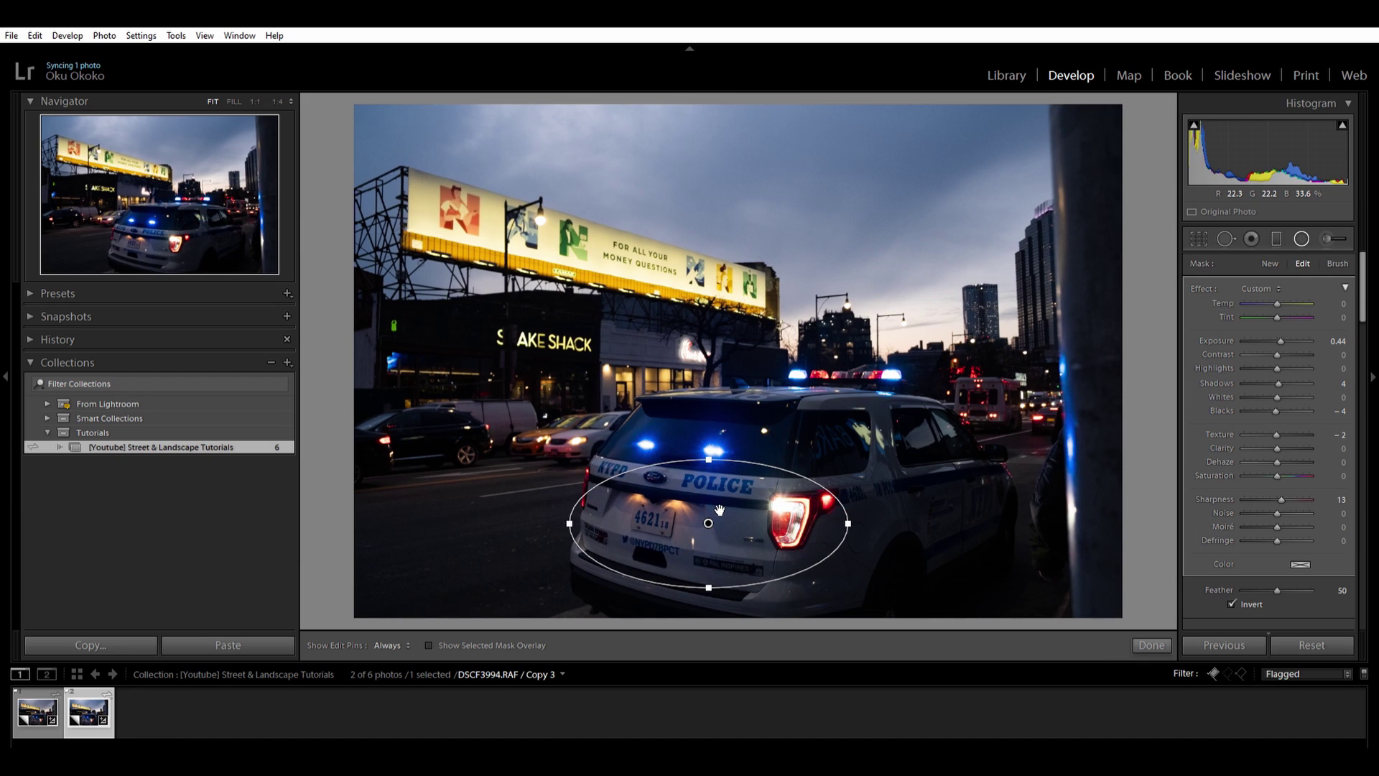
left_click_drag(854, 519, 826, 518)
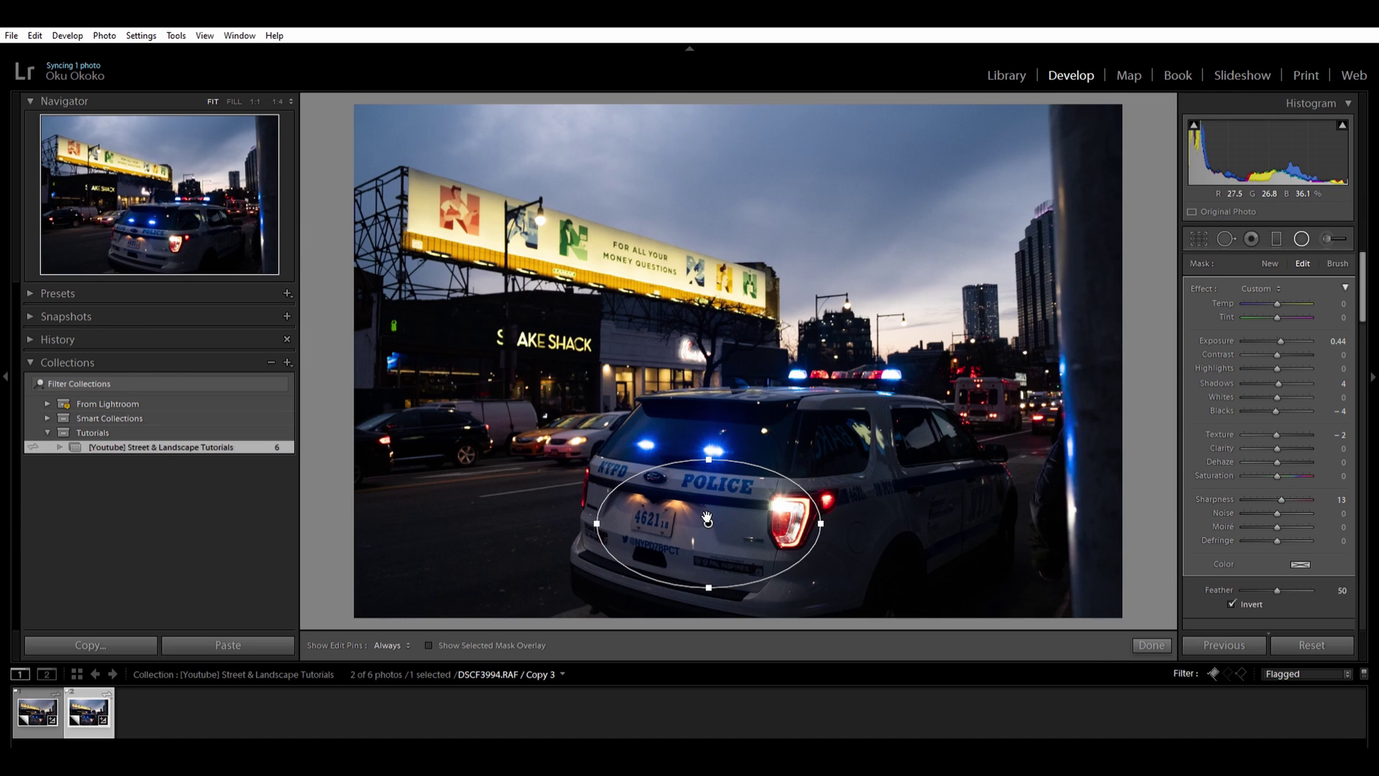
left_click_drag(707, 519, 681, 511)
left_click_drag(741, 556, 749, 549)
left_click_drag(687, 505, 697, 512)
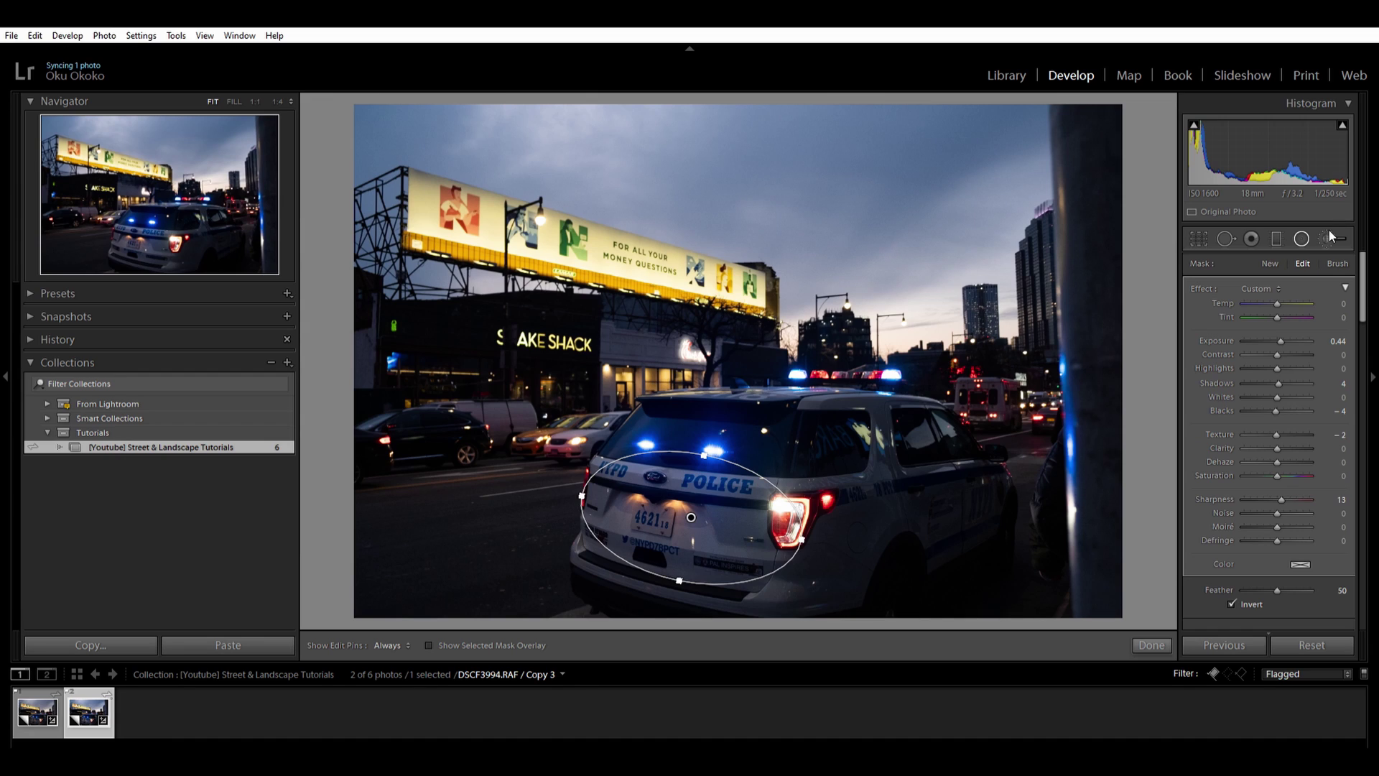
left_click_drag(704, 455, 702, 462)
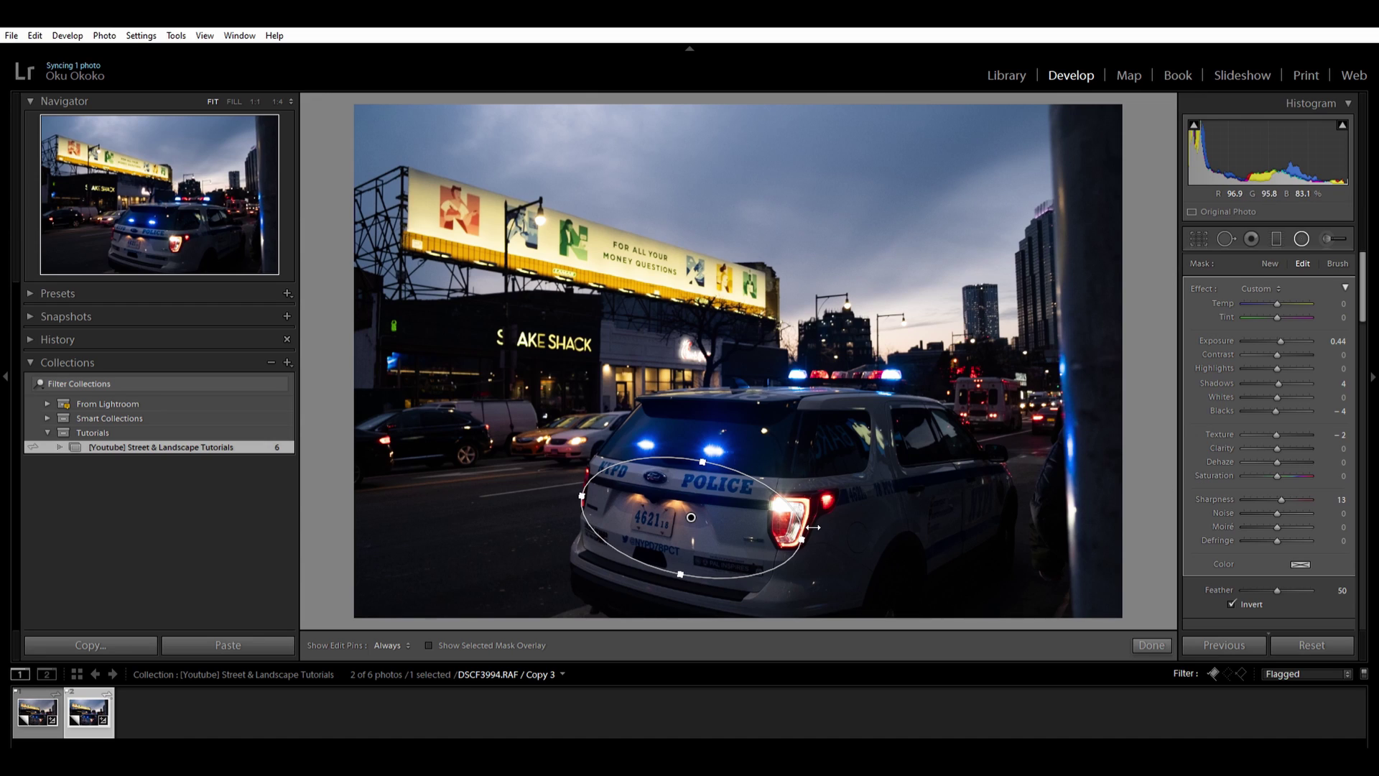
left_click_drag(813, 527, 816, 529)
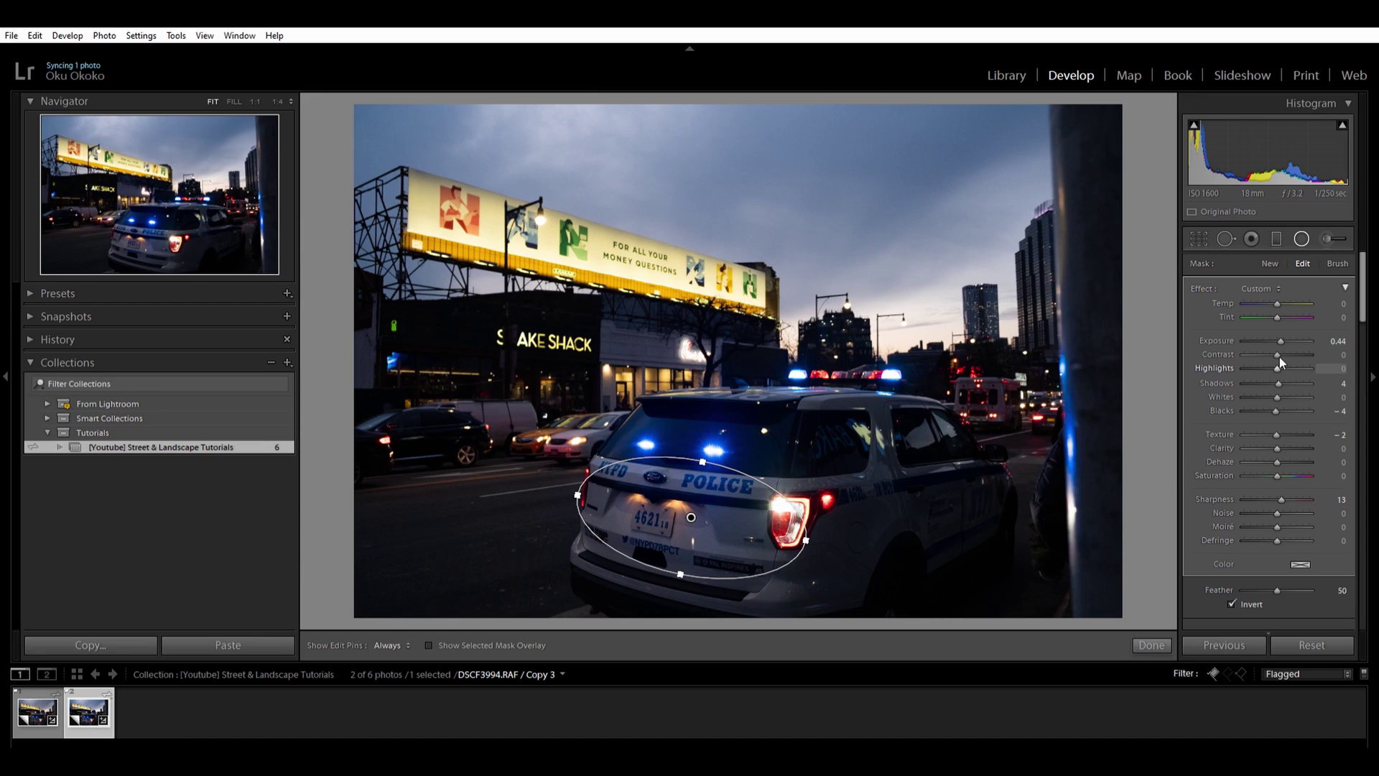
left_click_drag(1279, 352, 1291, 384)
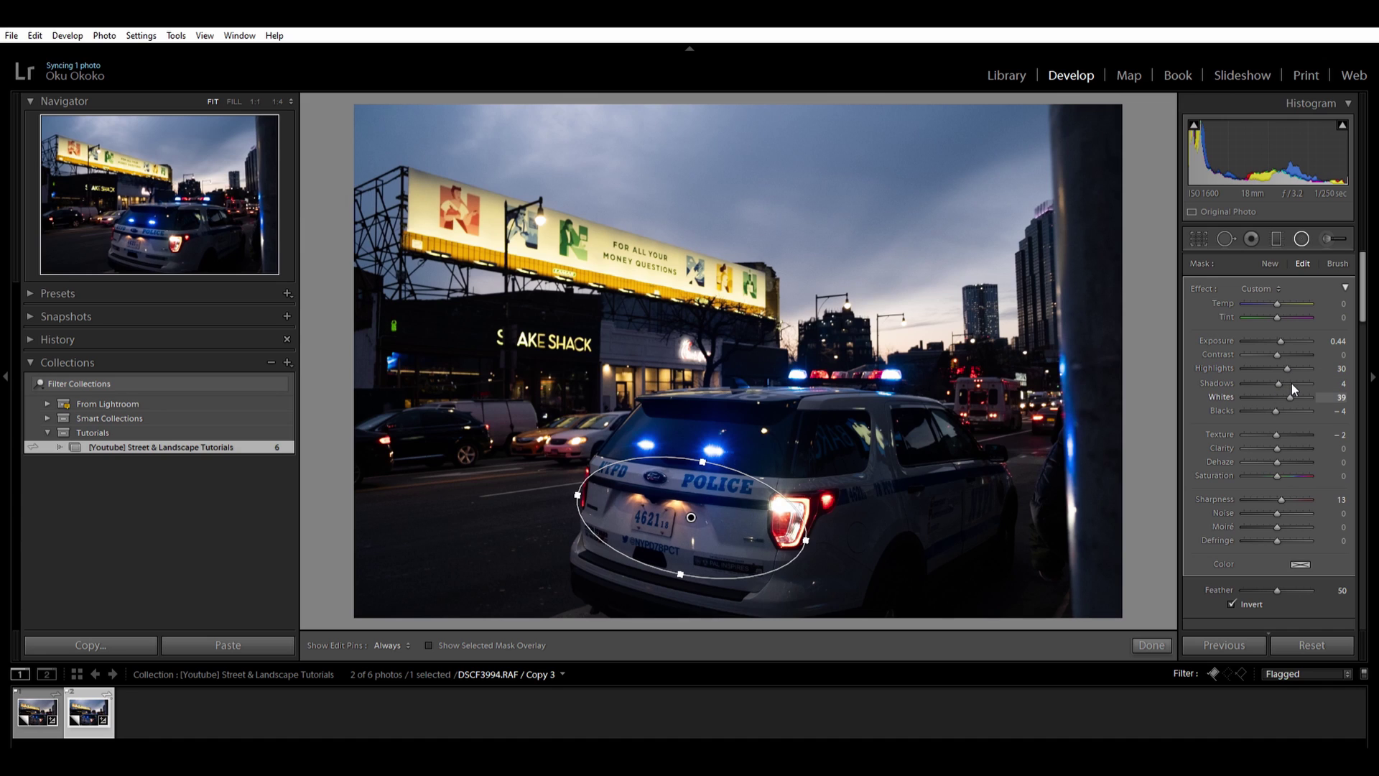
left_click(1157, 646)
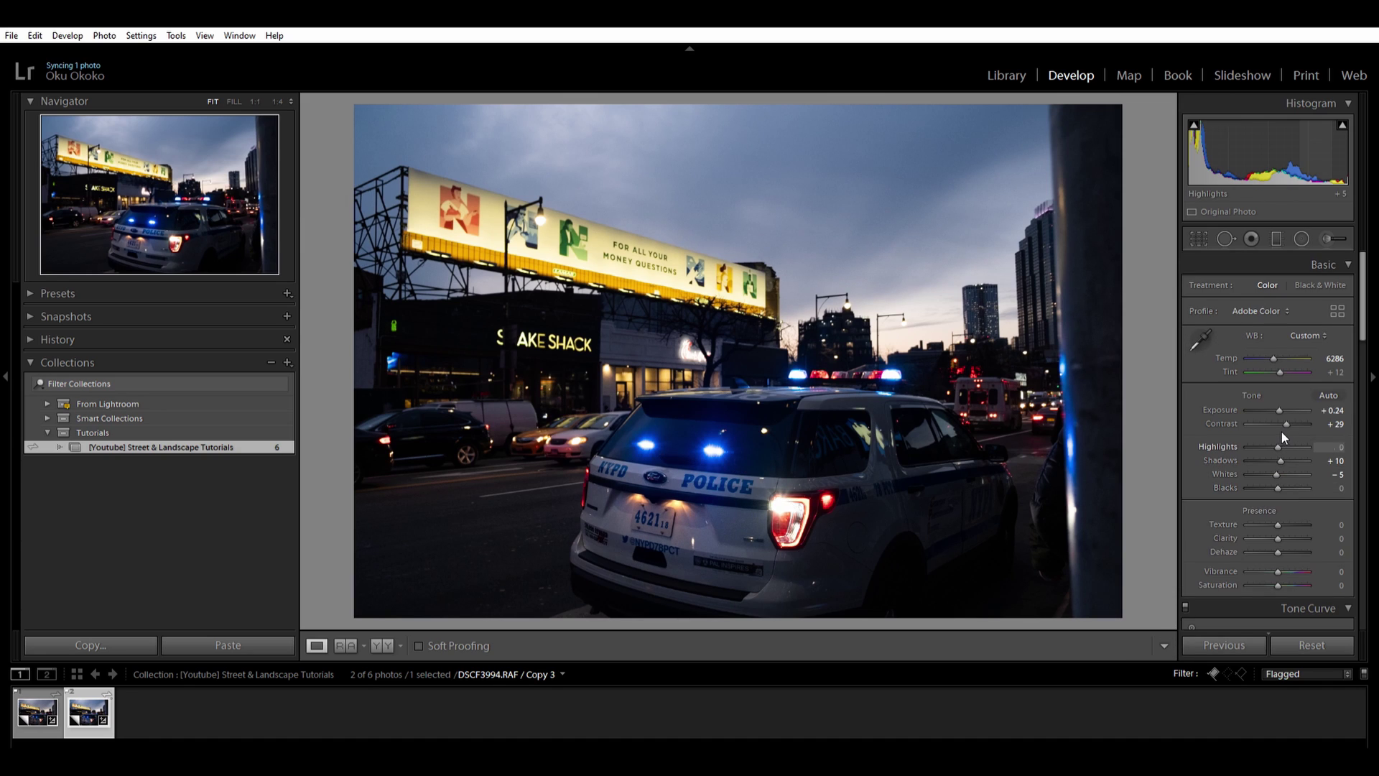
Pull Highlights down to -10 and deepen Blacks to -5
left_click_drag(1282, 432, 1278, 429)
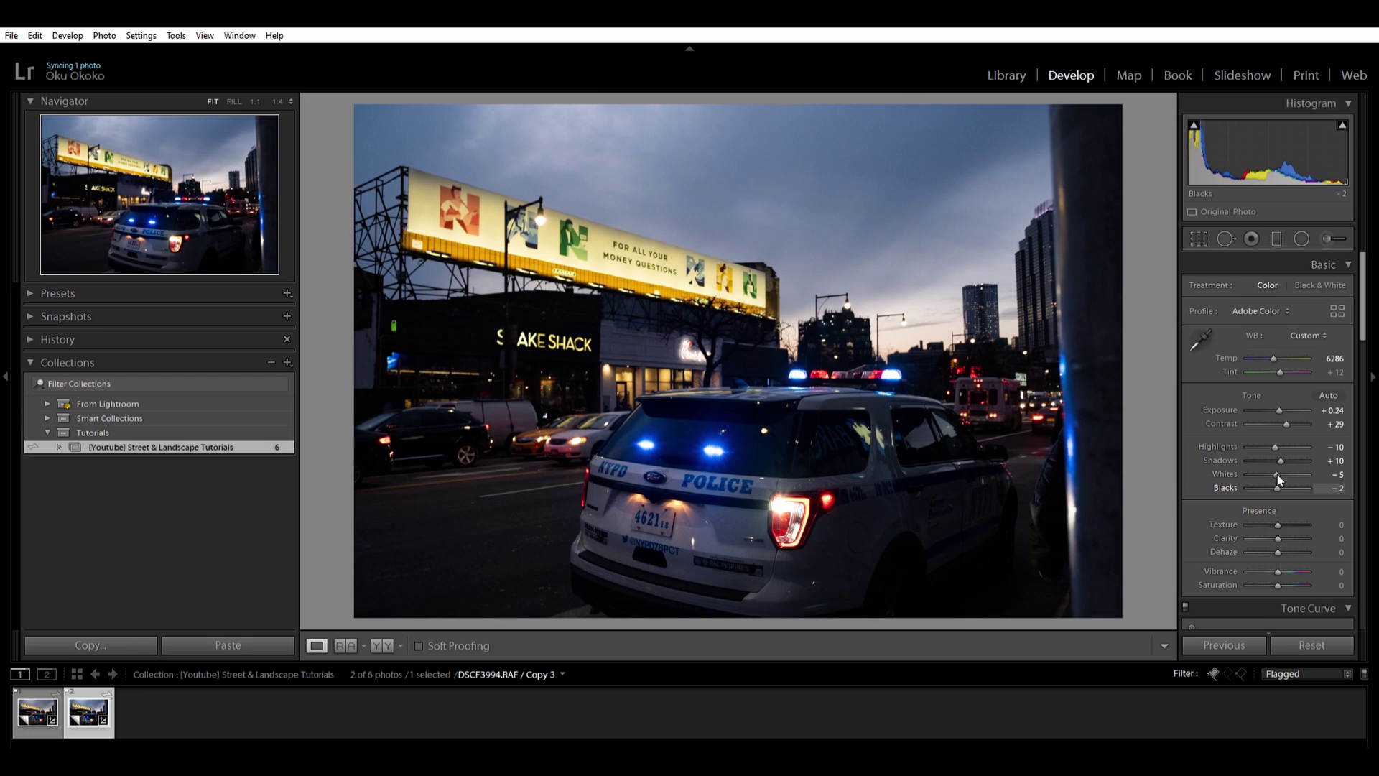
left_click_drag(1277, 476, 1276, 495)
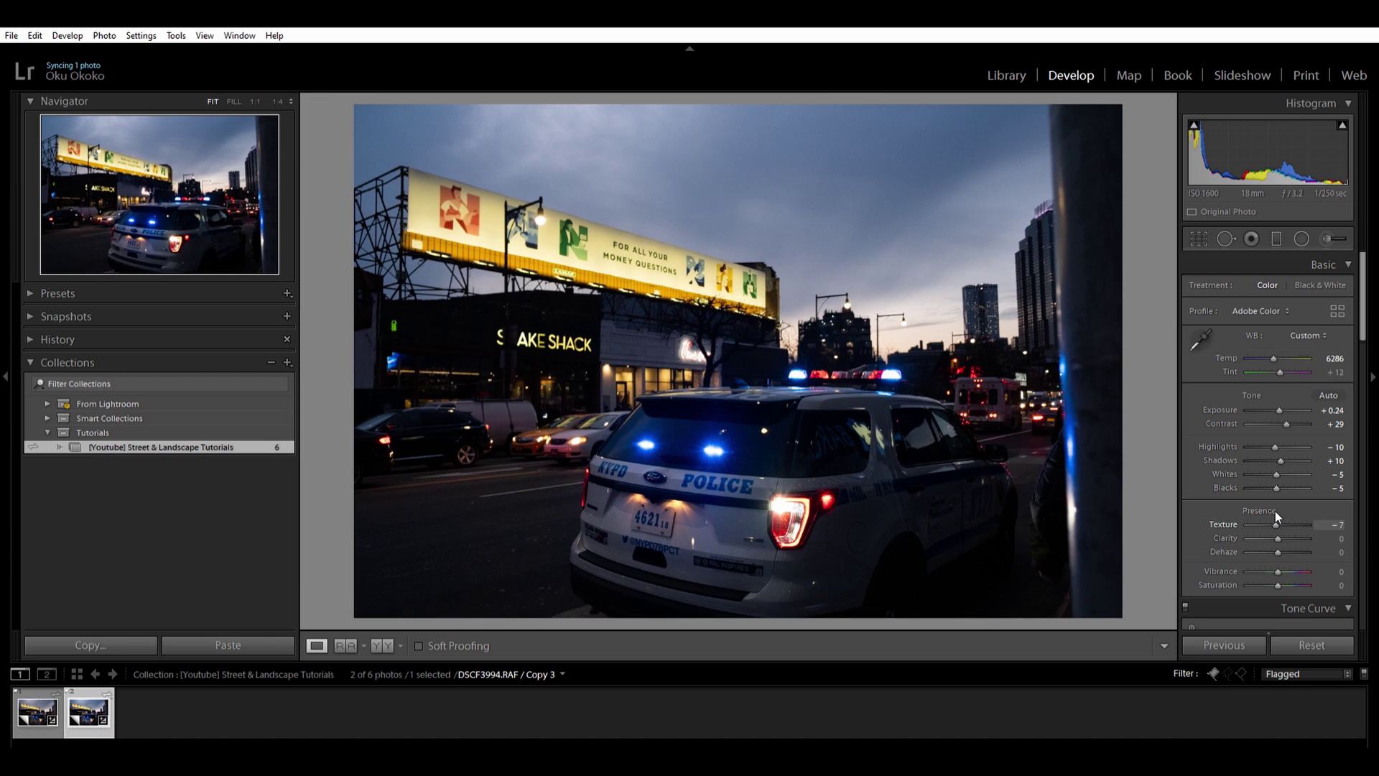
Set Texture -31, Clarity +5, Vibrance +36 and Saturation +5
key("Down")
key("Up")
key("Up")
left_click_drag(1282, 558, 1289, 556)
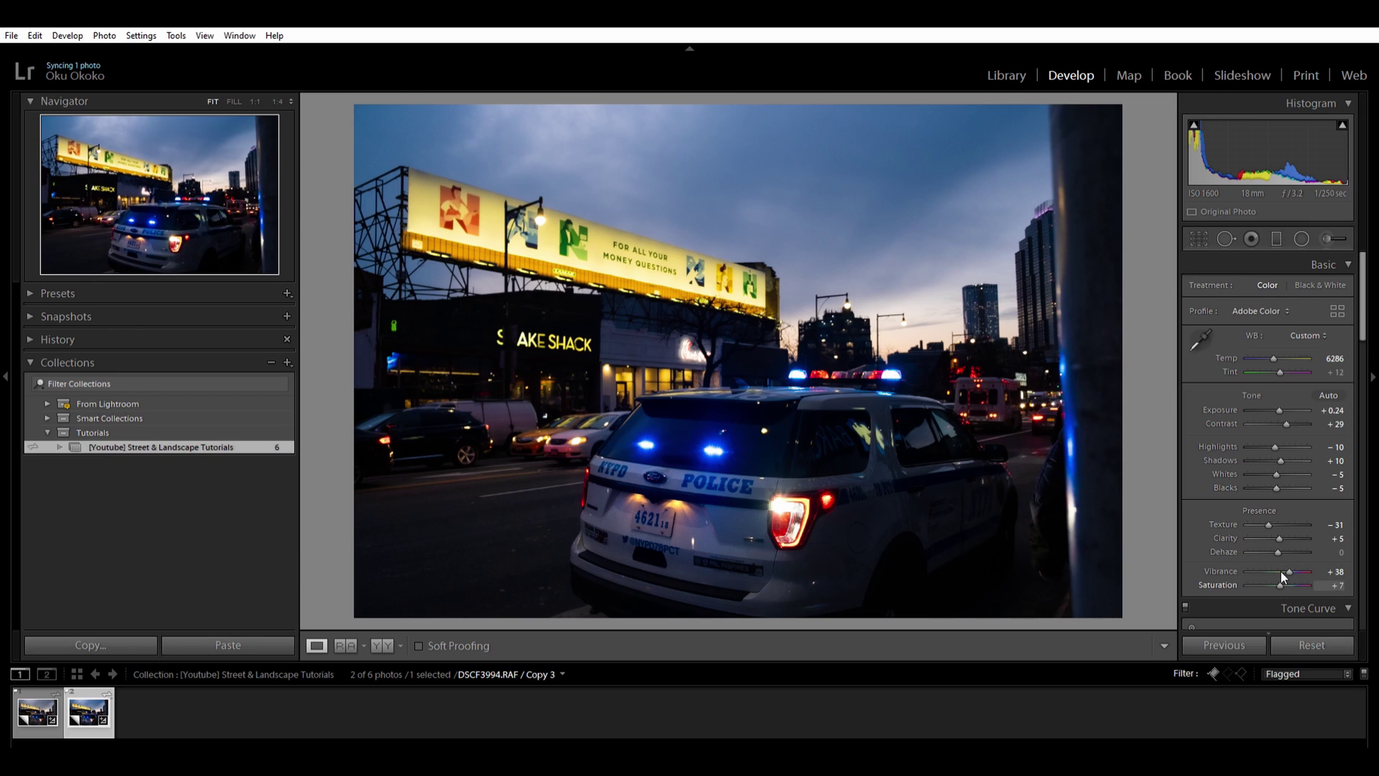
left_click_drag(1281, 571, 1280, 574)
scroll(1286, 536, "down", 5)
Raise Magenta saturation and boost, then slightly lower, Blue saturation in HSL
scroll(1287, 535, "down", 5)
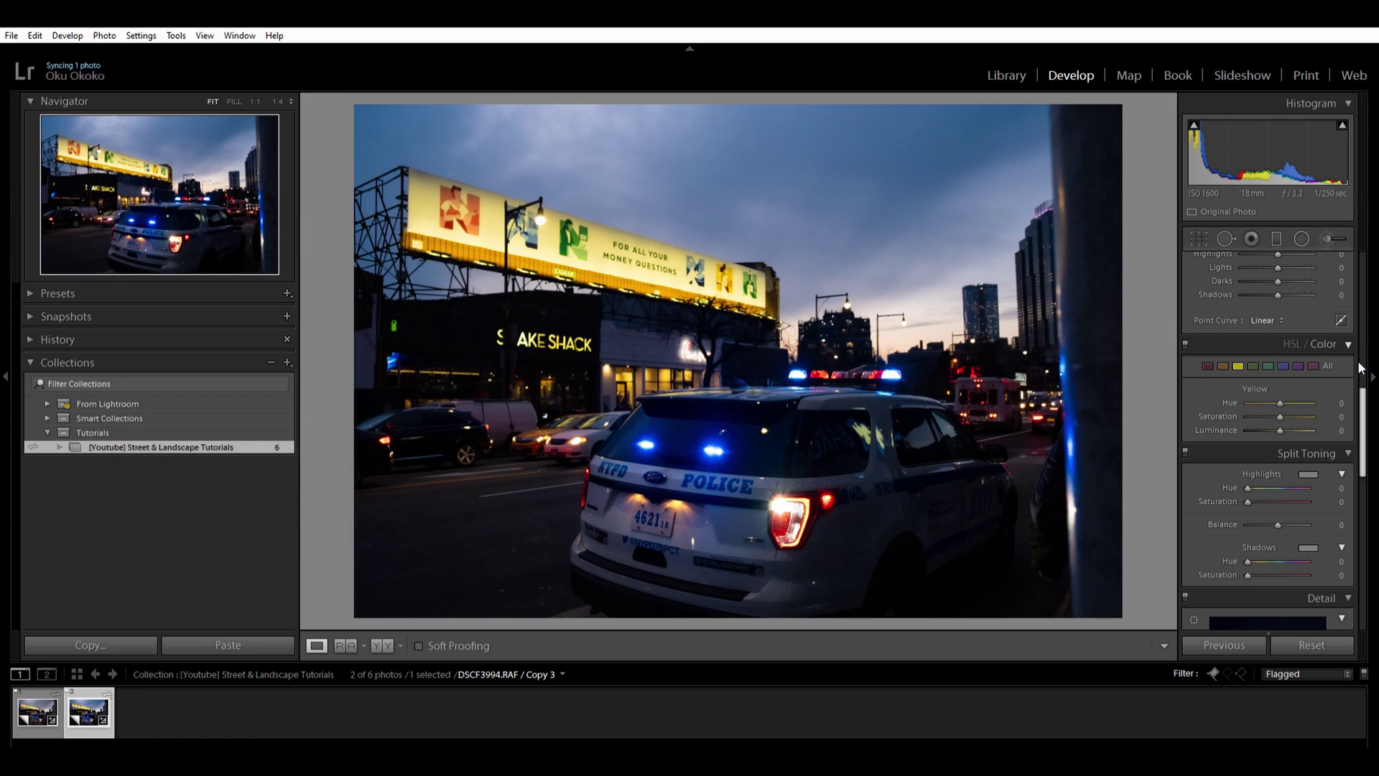
left_click(1314, 365)
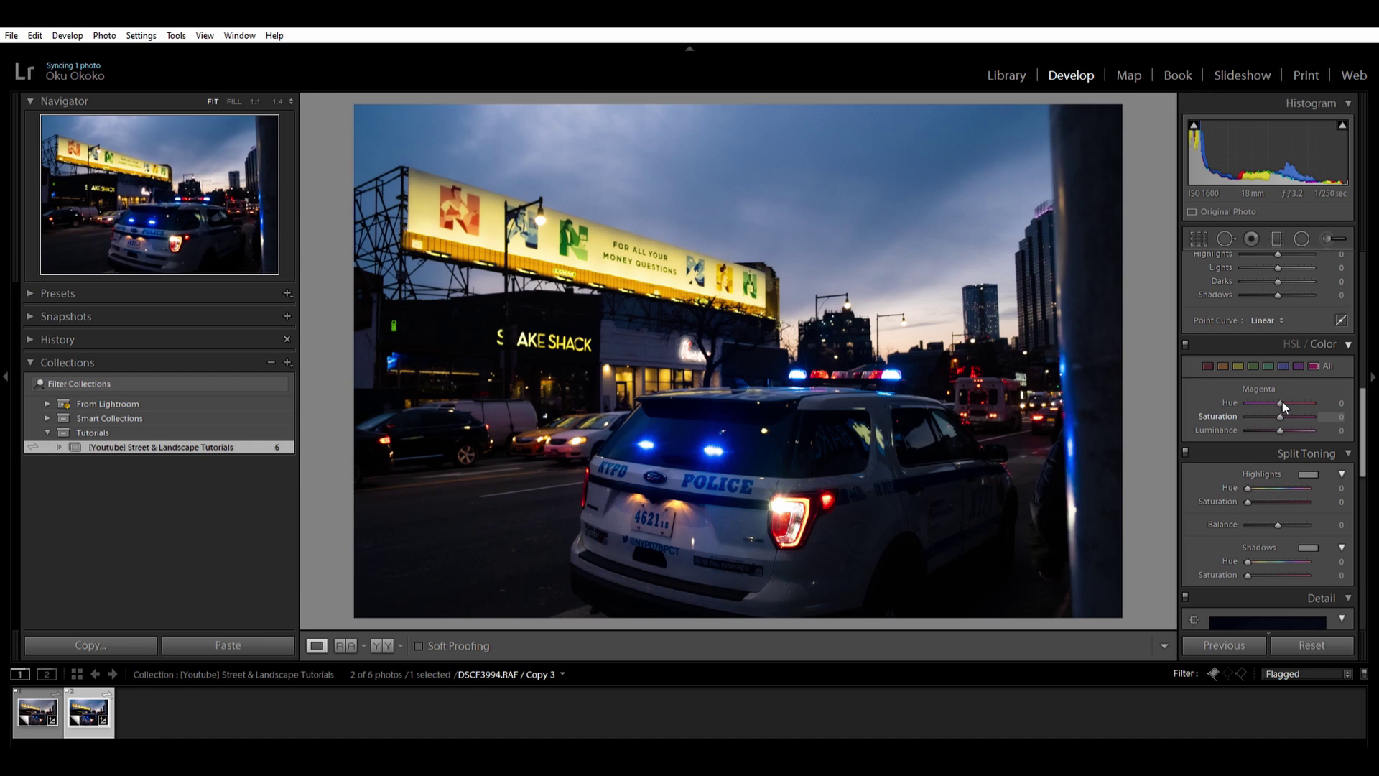
scroll(1264, 405, "down", 3)
left_click_drag(1265, 402, 1287, 404)
left_click(1298, 365)
left_click(1283, 366)
left_click_drag(1283, 405, 1286, 407)
key("Down")
key("Down")
Shift Green hue to -22 and darken Green luminance to about -27
left_click(1268, 366)
left_click(1253, 366)
left_click_drag(1275, 390, 1271, 394)
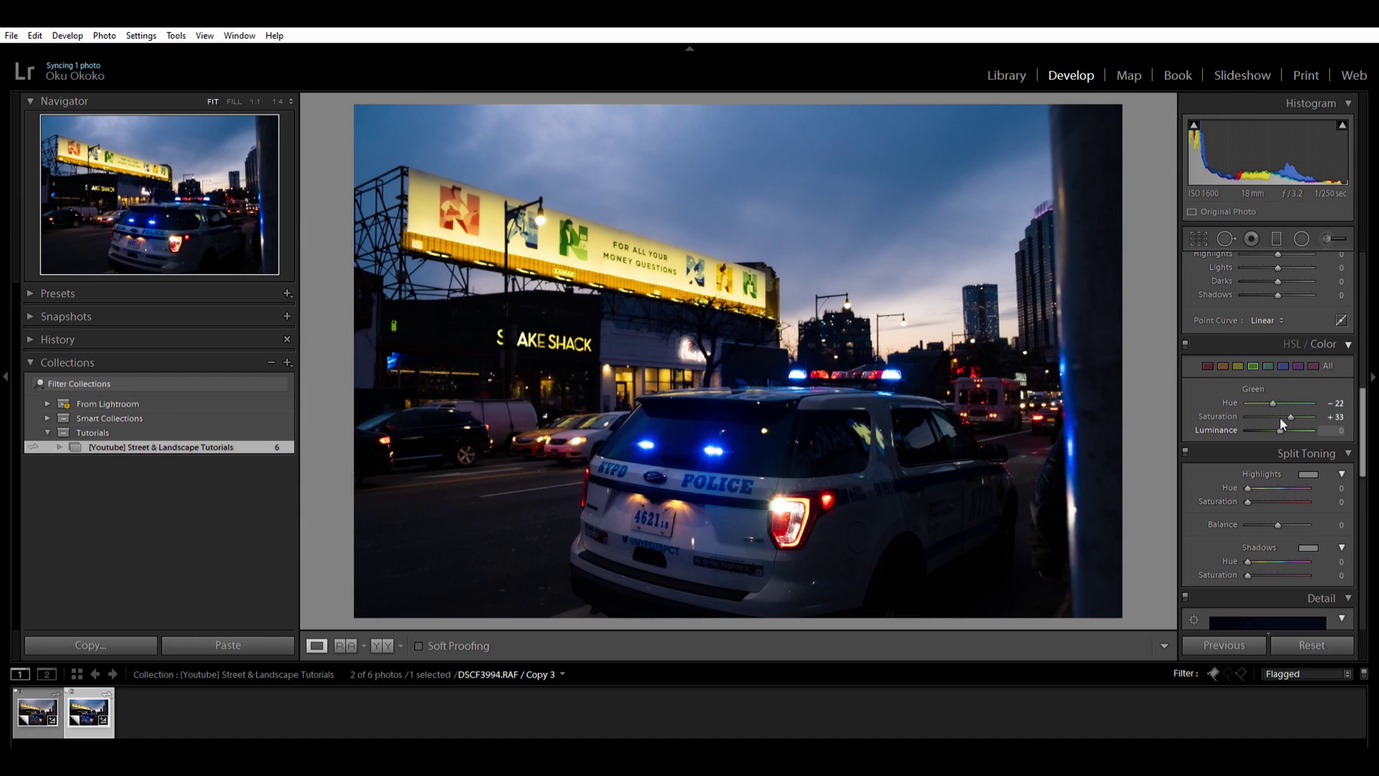
mouse_move(1280, 419)
left_mouse_down()
mouse_move(1257, 428)
mouse_move(1313, 425)
mouse_move(1289, 424)
left_mouse_up()
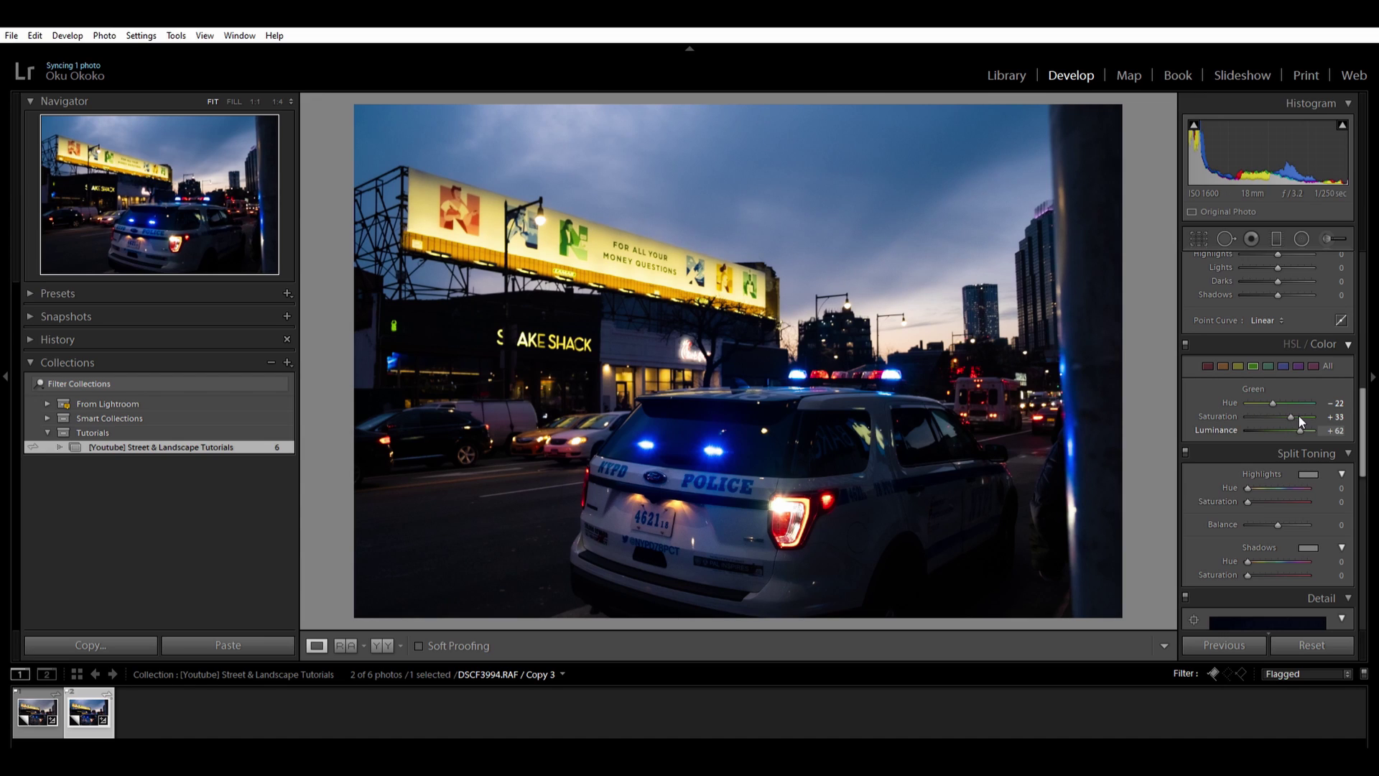
left_click_drag(1299, 417, 1271, 419)
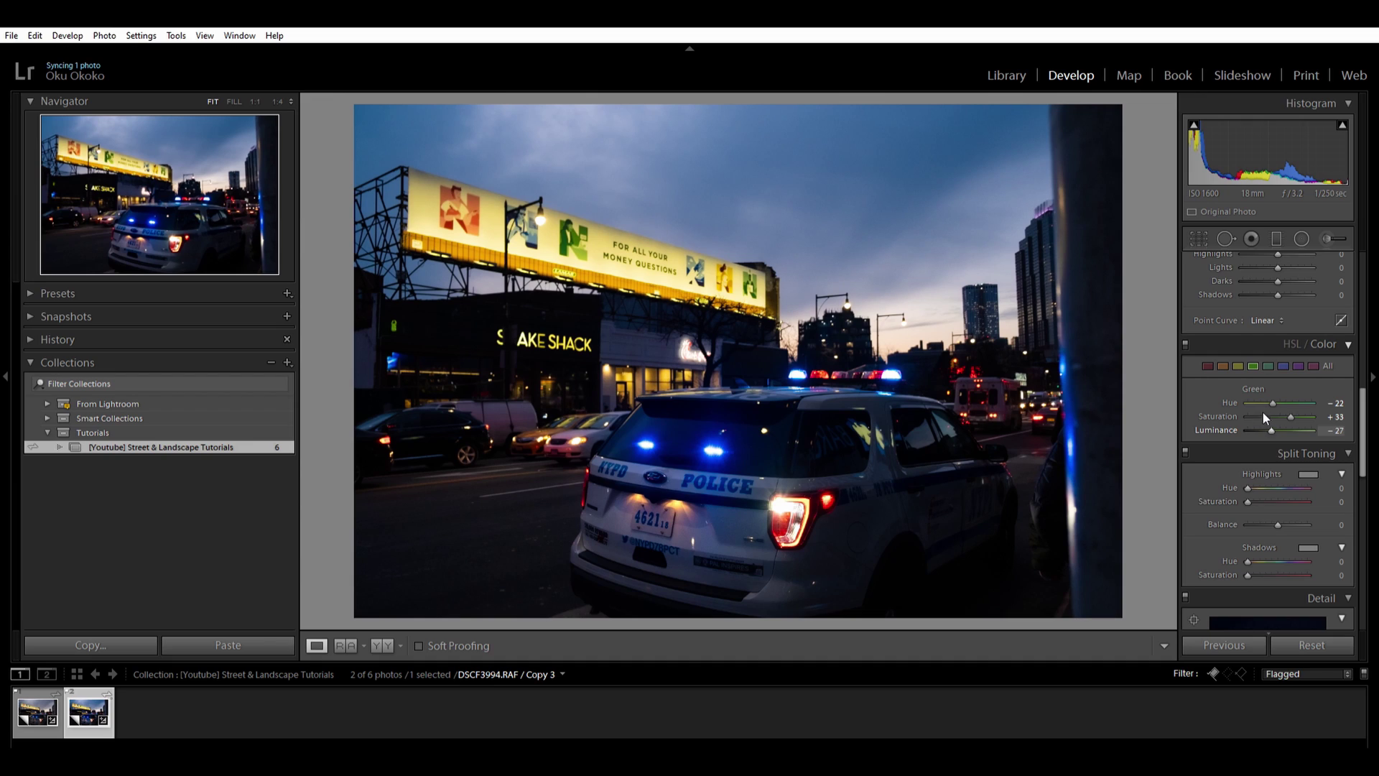
left_click(1239, 365)
Shift Yellow hue to -31 with slightly positive saturation, and raise Orange saturation to +20
left_click_drag(1277, 391, 1275, 391)
left_click_drag(1265, 389, 1261, 390)
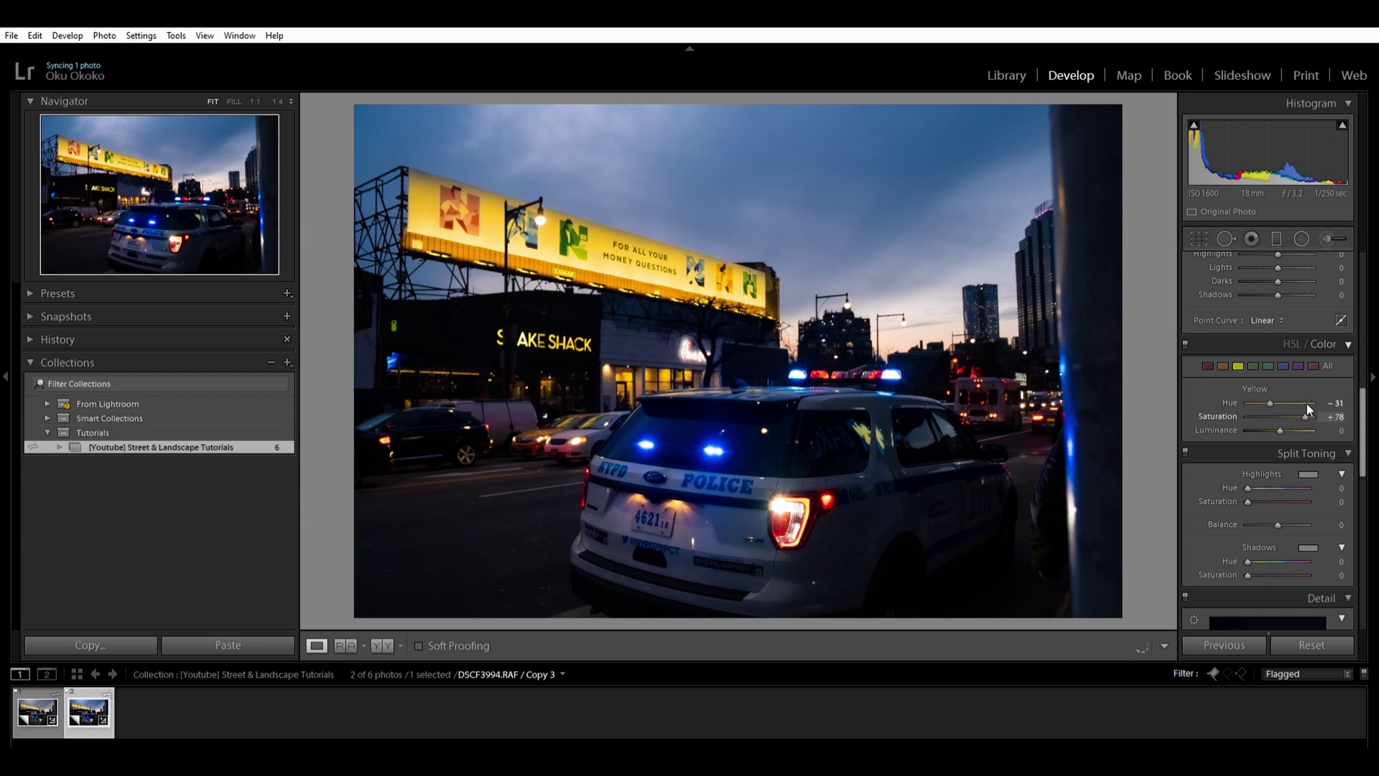
left_click_drag(1293, 412, 1290, 411)
mouse_move(1265, 403)
left_mouse_down()
mouse_move(1285, 402)
mouse_move(1275, 405)
left_mouse_up()
mouse_move(1261, 406)
left_mouse_down()
mouse_move(1276, 408)
mouse_move(1261, 412)
left_mouse_up()
left_click_drag(1249, 406, 1262, 407)
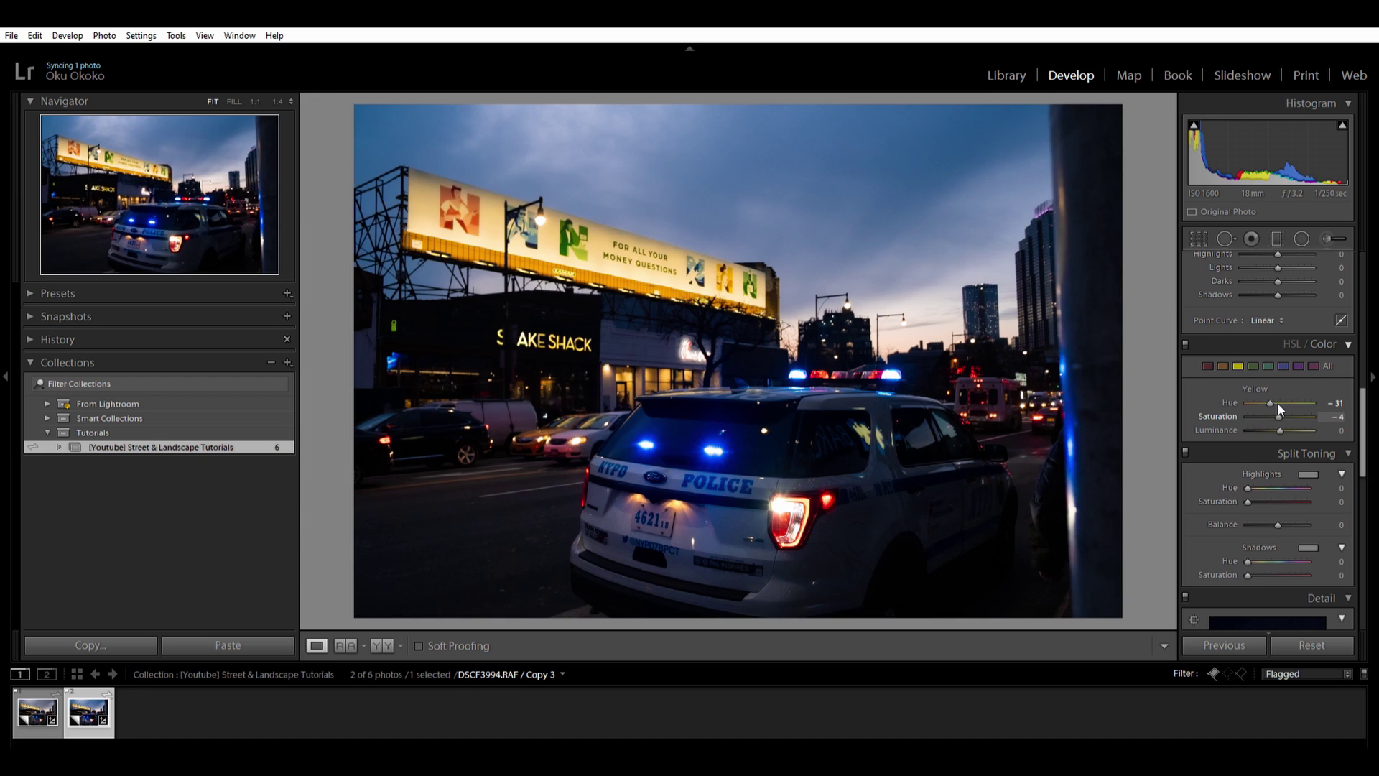
left_click_drag(1278, 408, 1285, 408)
left_click(1224, 364)
left_click_drag(1281, 403, 1288, 403)
Set Red saturation to +44 and, after testing luminance extremes, settle Red luminance at +13
left_click(1208, 364)
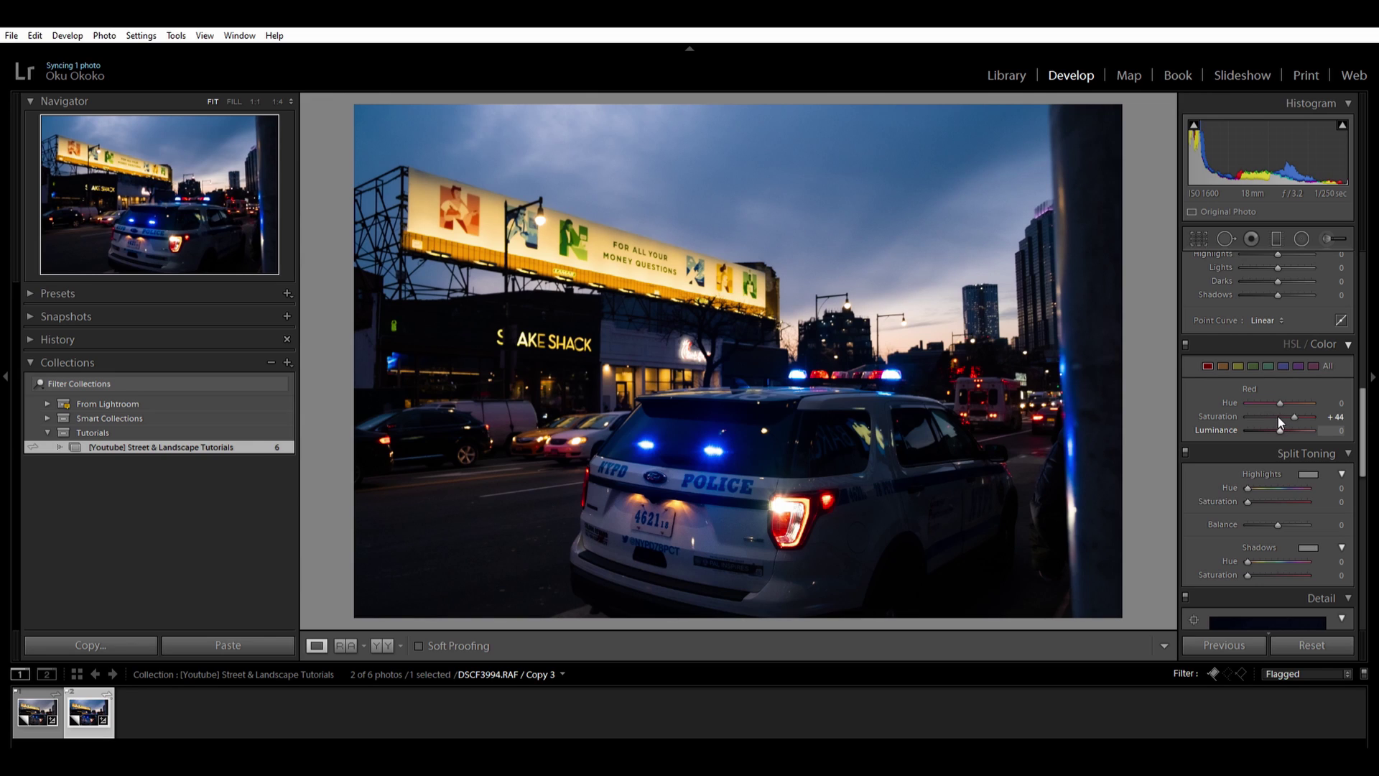
left_click_drag(1277, 420, 1238, 424)
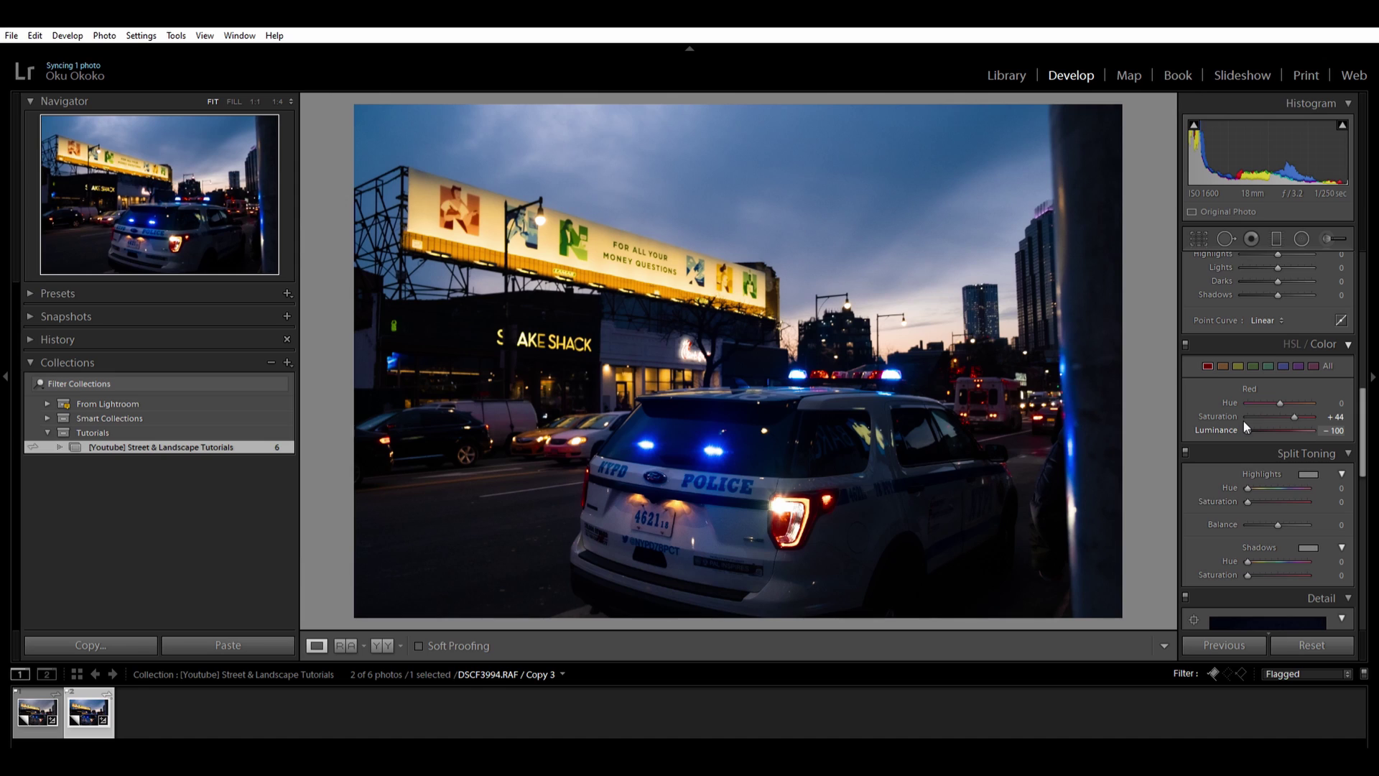
left_click_drag(1246, 421, 1277, 429)
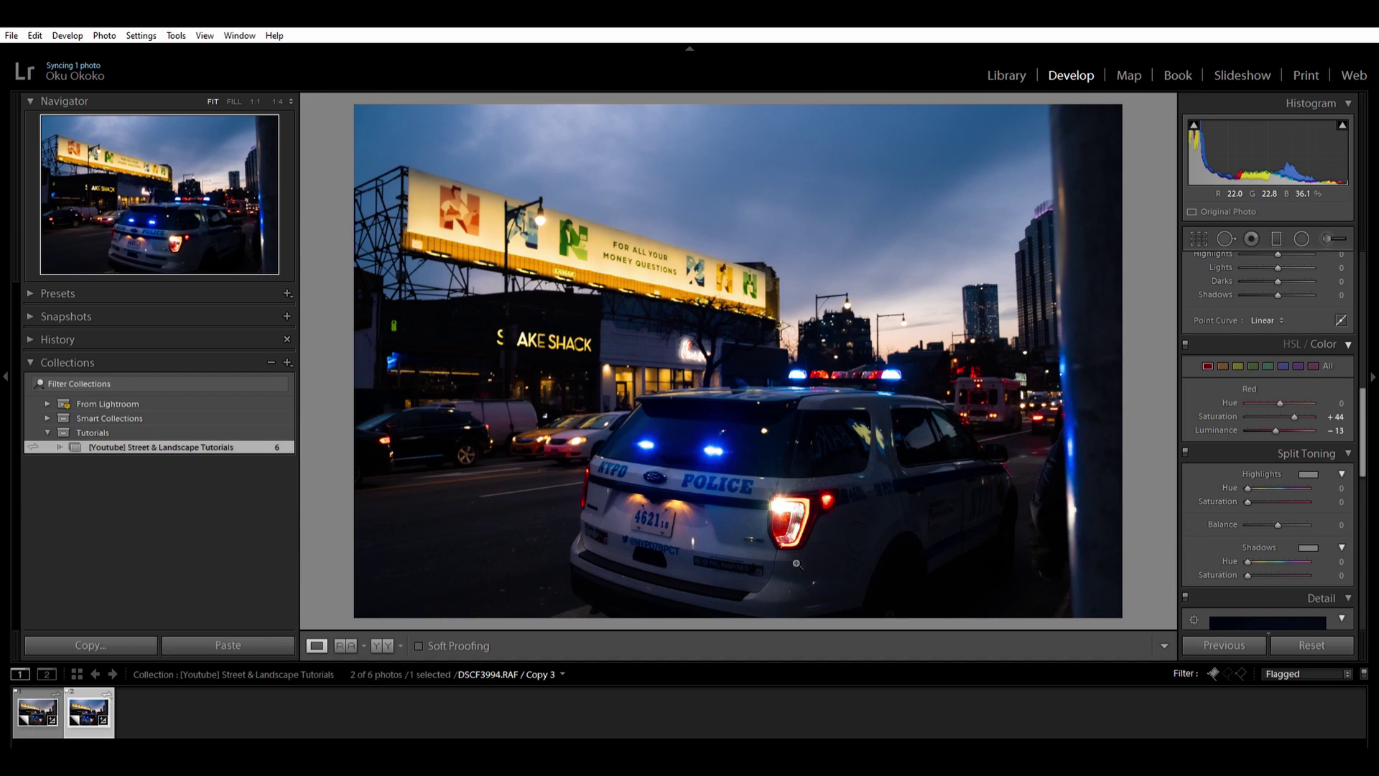
left_click(27, 703)
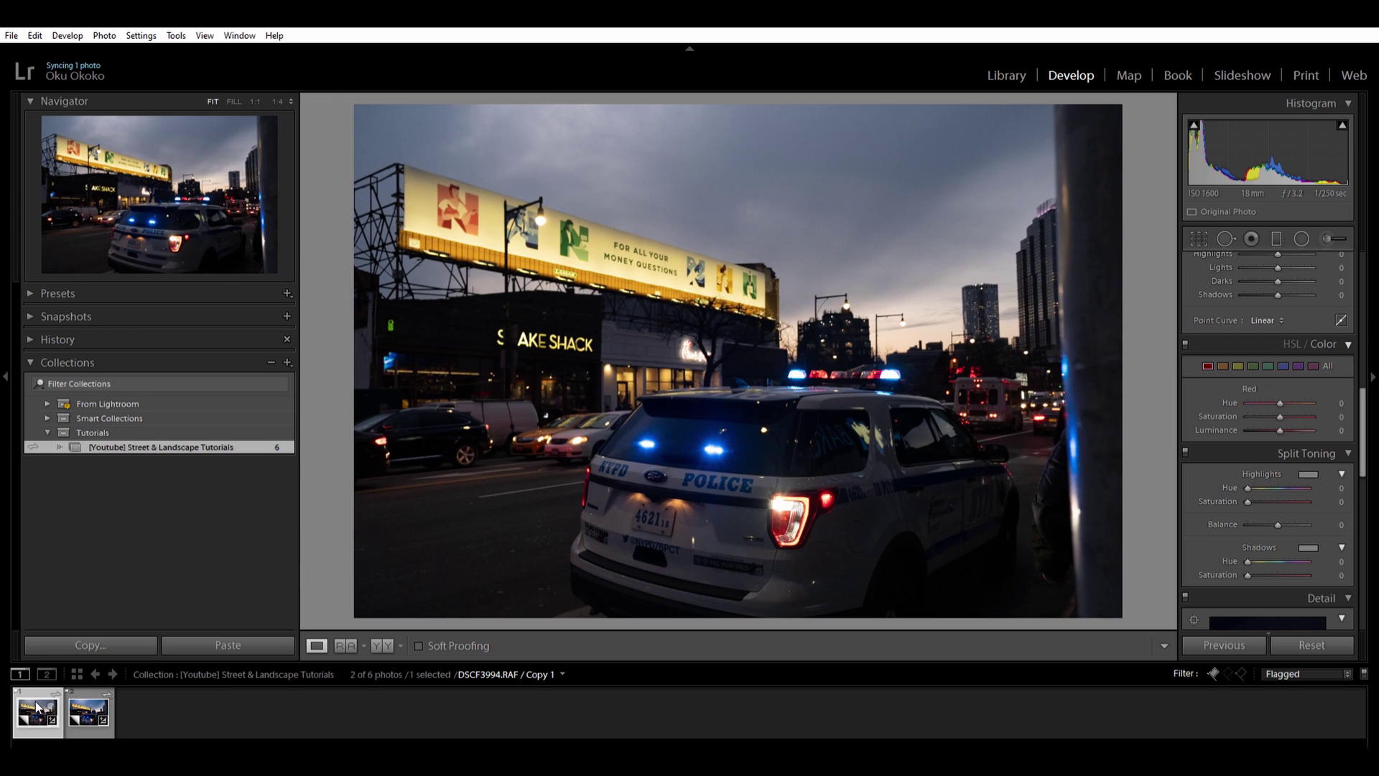
Flip between the edited Copy 3 and the unedited copy to compare them
left_click(77, 714)
left_click(37, 715)
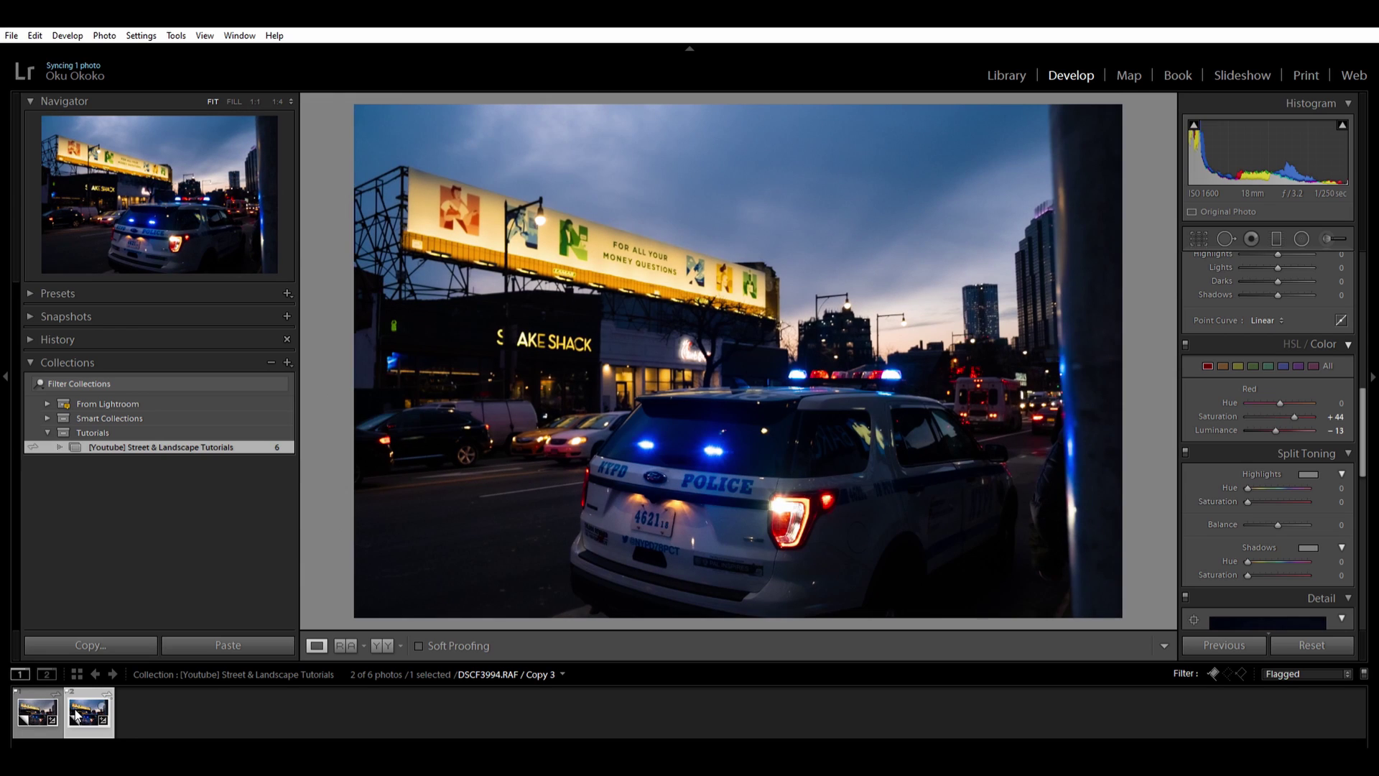
left_click(88, 714)
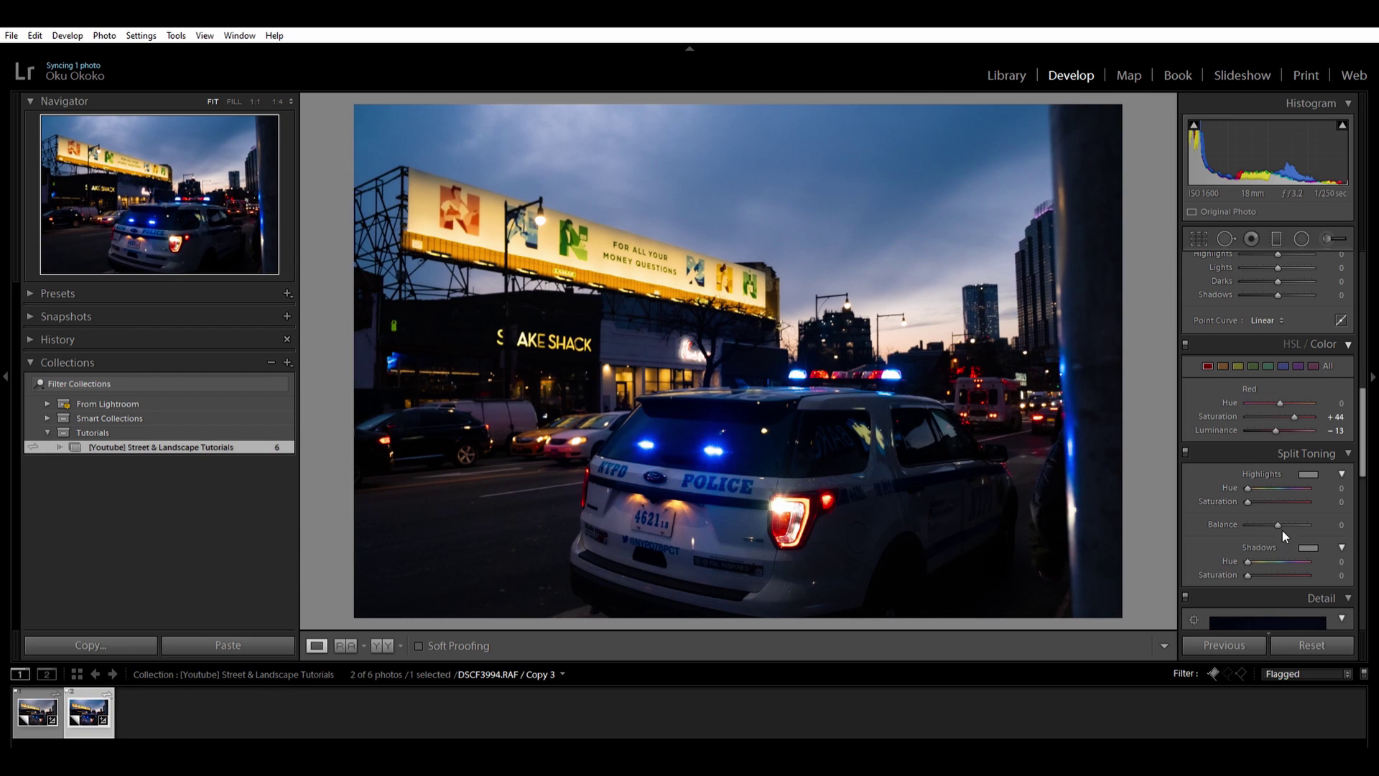
left_click(52, 695)
left_click(85, 721)
Trim Blue saturation down to +4
left_click(1282, 366)
key("Down")
key("Down")
key("Down")
left_click_drag(1364, 462, 1365, 543)
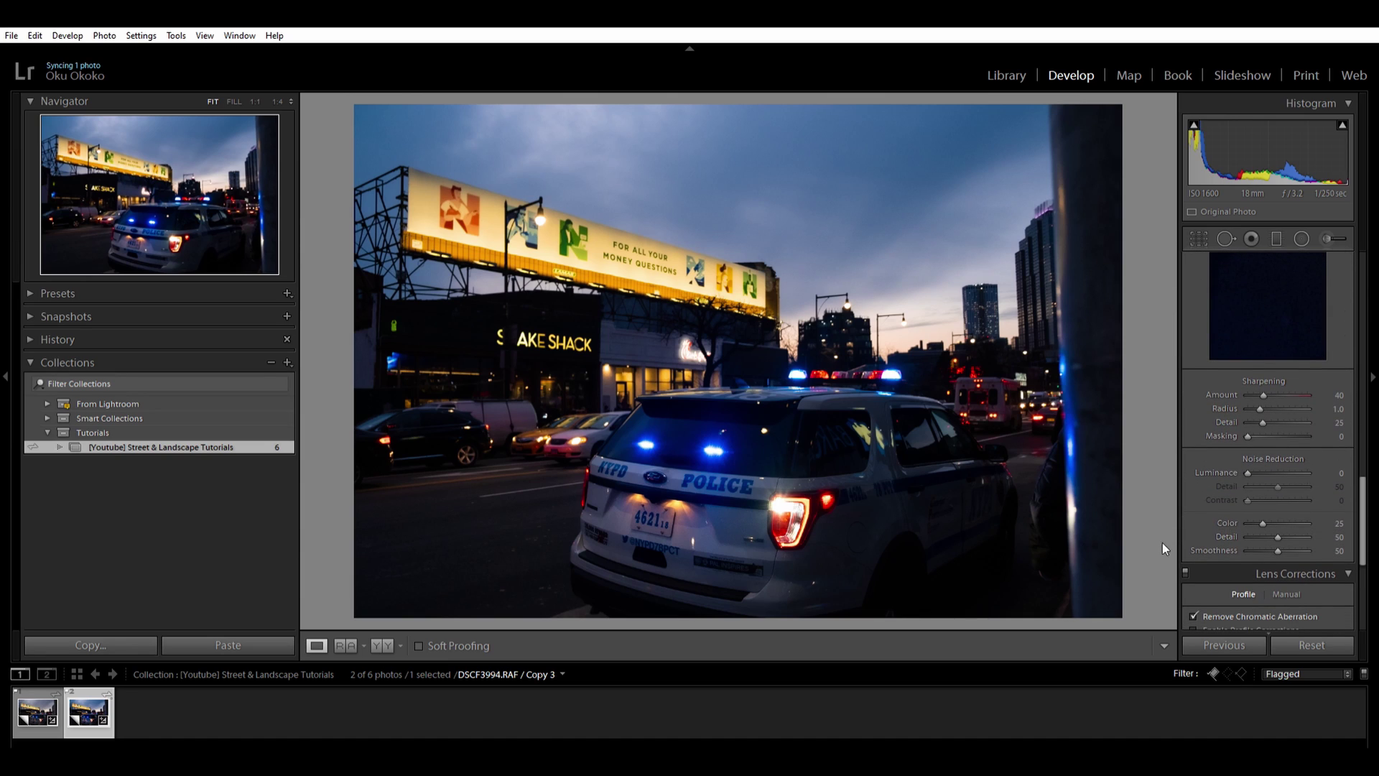
Inspect the POLICE lettering at 1:1 and set Luminance noise reduction to 2
left_click(702, 488)
left_click(737, 474)
left_click_drag(1250, 460, 1257, 459)
scroll(1266, 381, "down", 5)
left_click_drag(1361, 522, 1363, 334)
left_click(1276, 239)
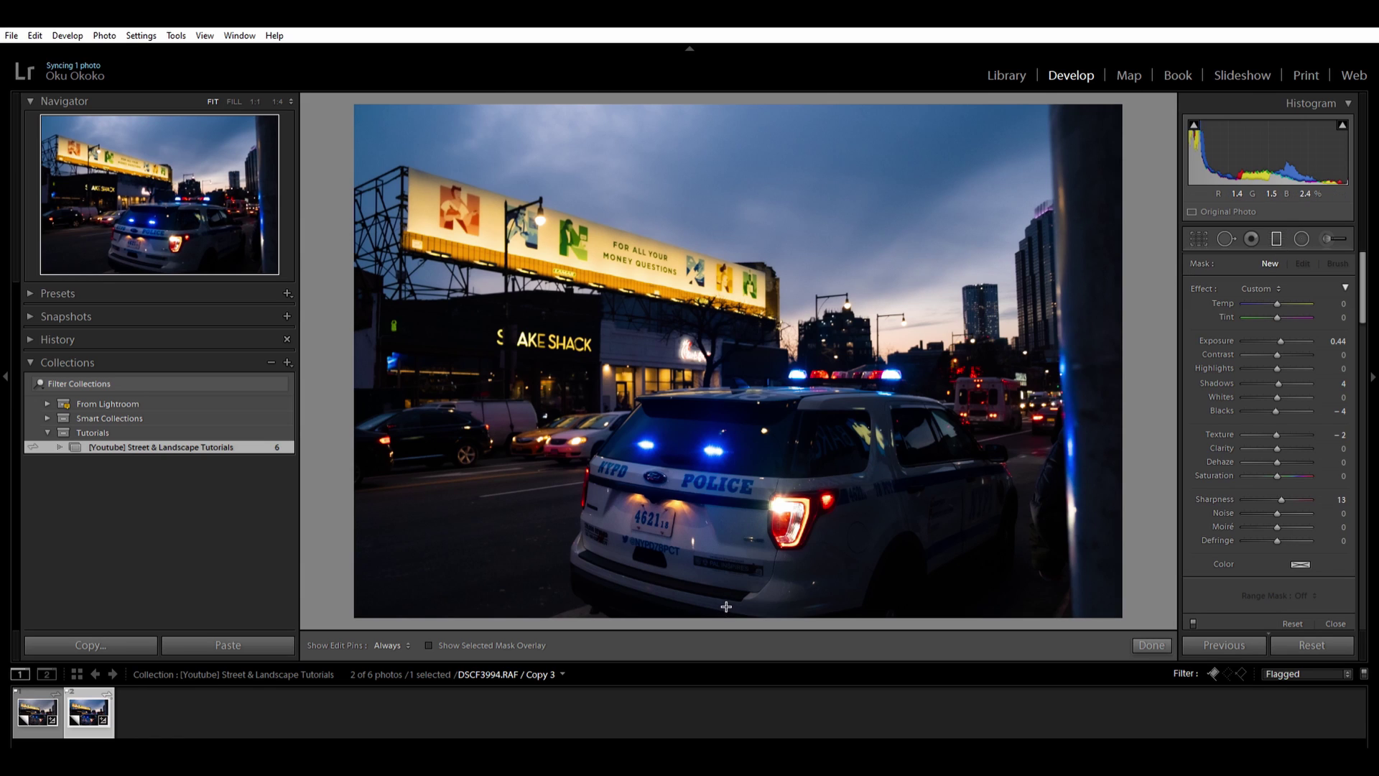
Draw a graduated filter up across the photo and reset its exposure, shadows, blacks, texture and sharpness to zero
left_click_drag(726, 606, 738, 95)
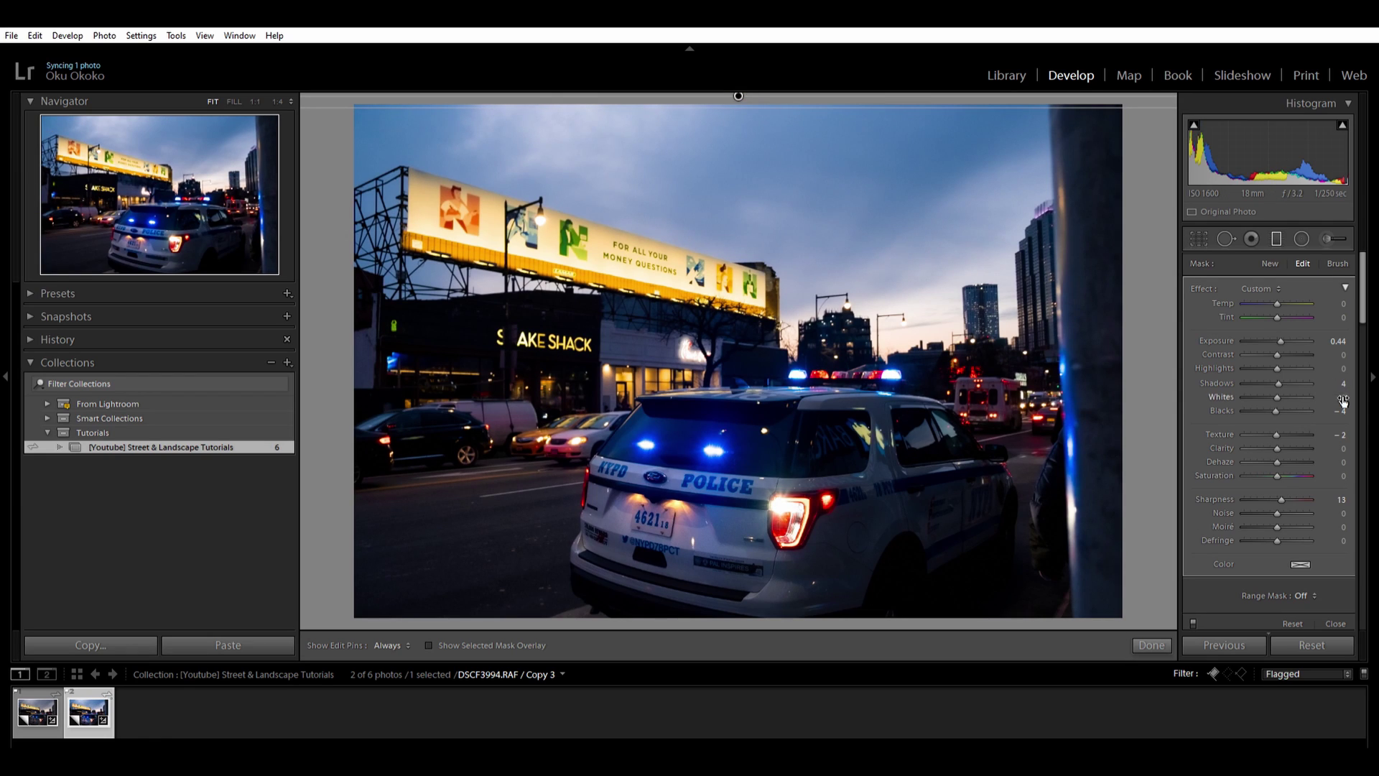
double_click(1280, 327)
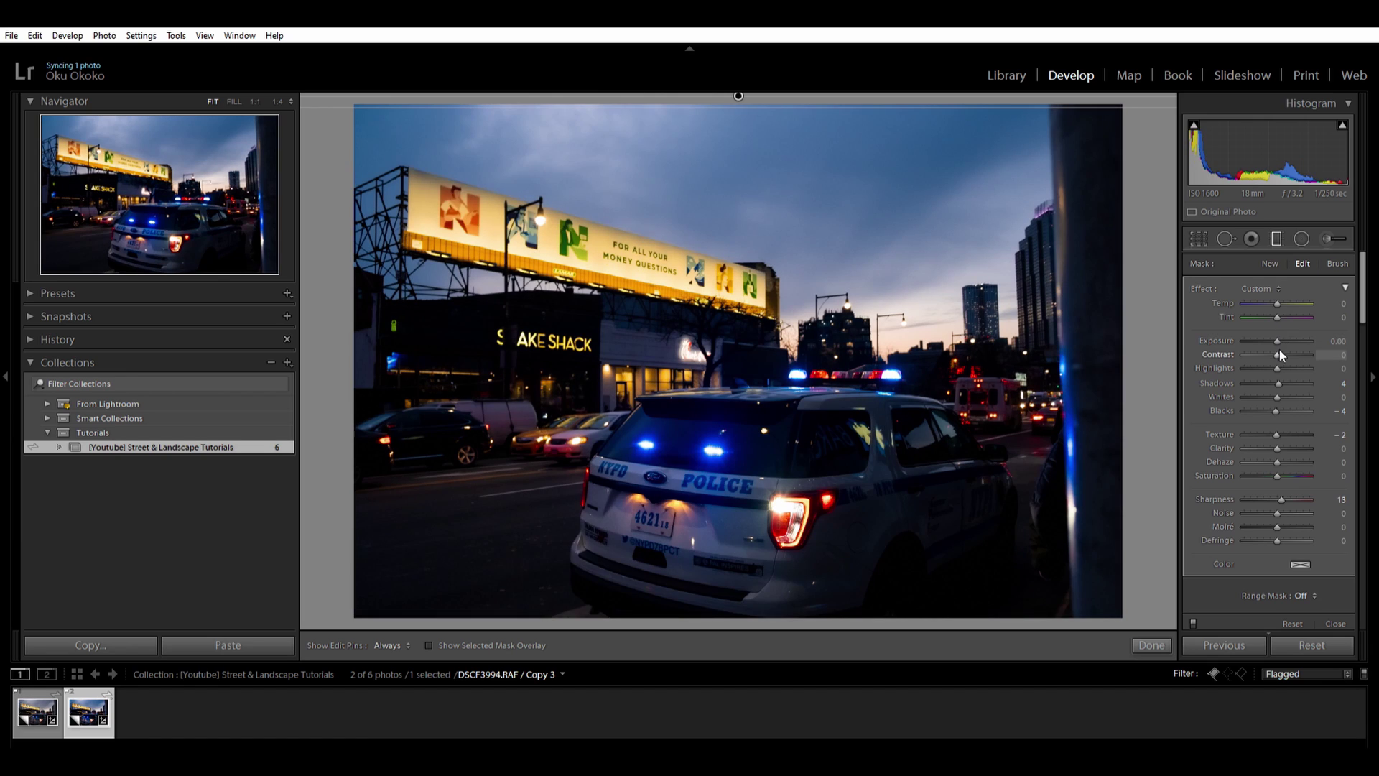
double_click(1278, 382)
double_click(1278, 410)
double_click(1277, 433)
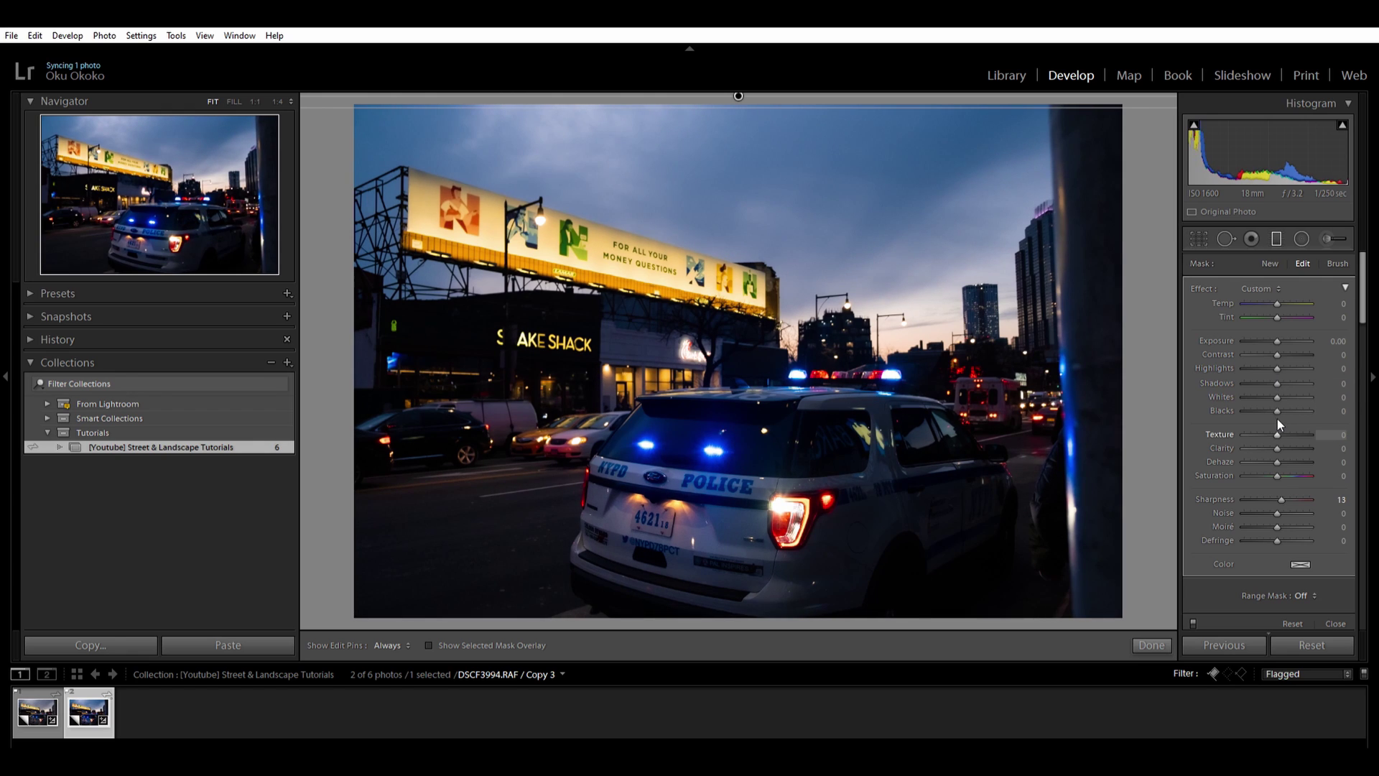
double_click(1282, 497)
Set the graduated filter's Shadows to -26 and Blacks to +15
left_click_drag(1275, 369, 1266, 372)
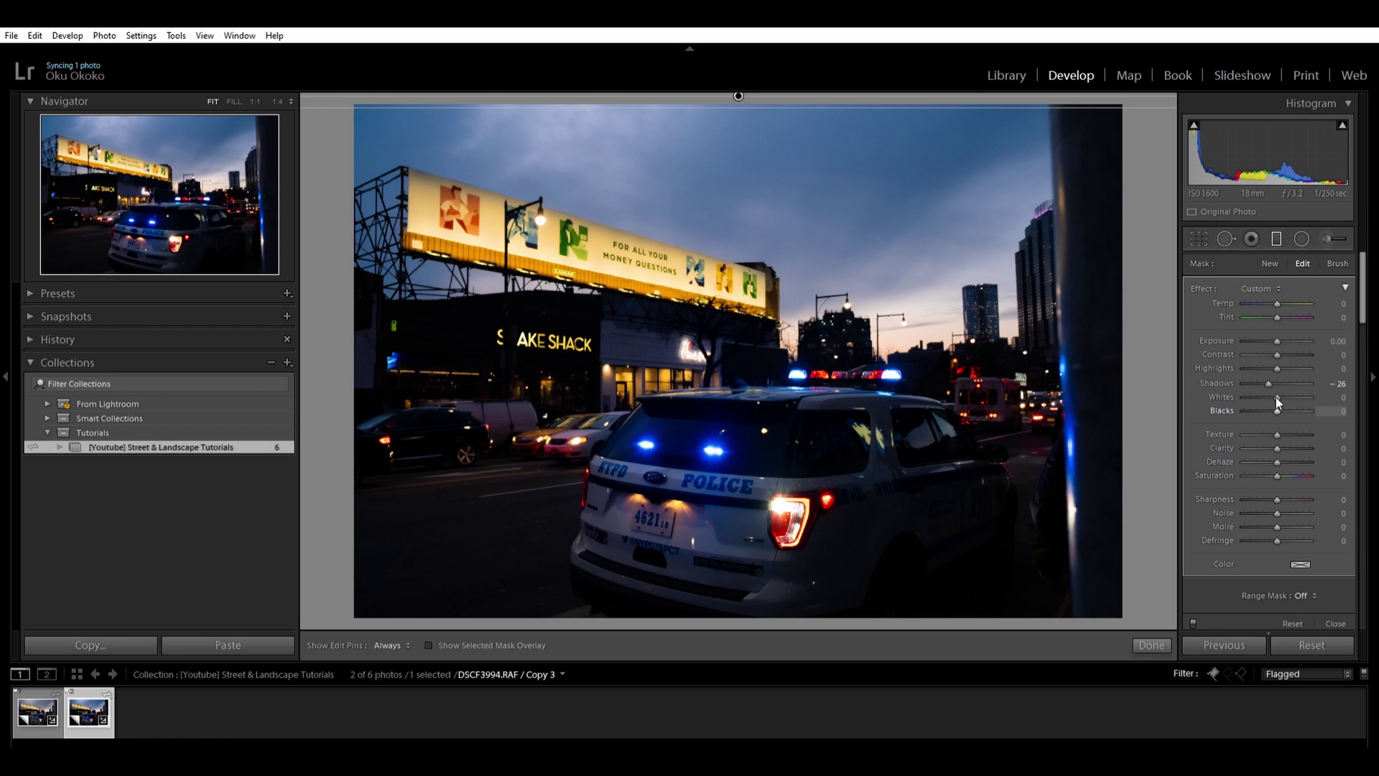
left_click_drag(1276, 398, 1281, 396)
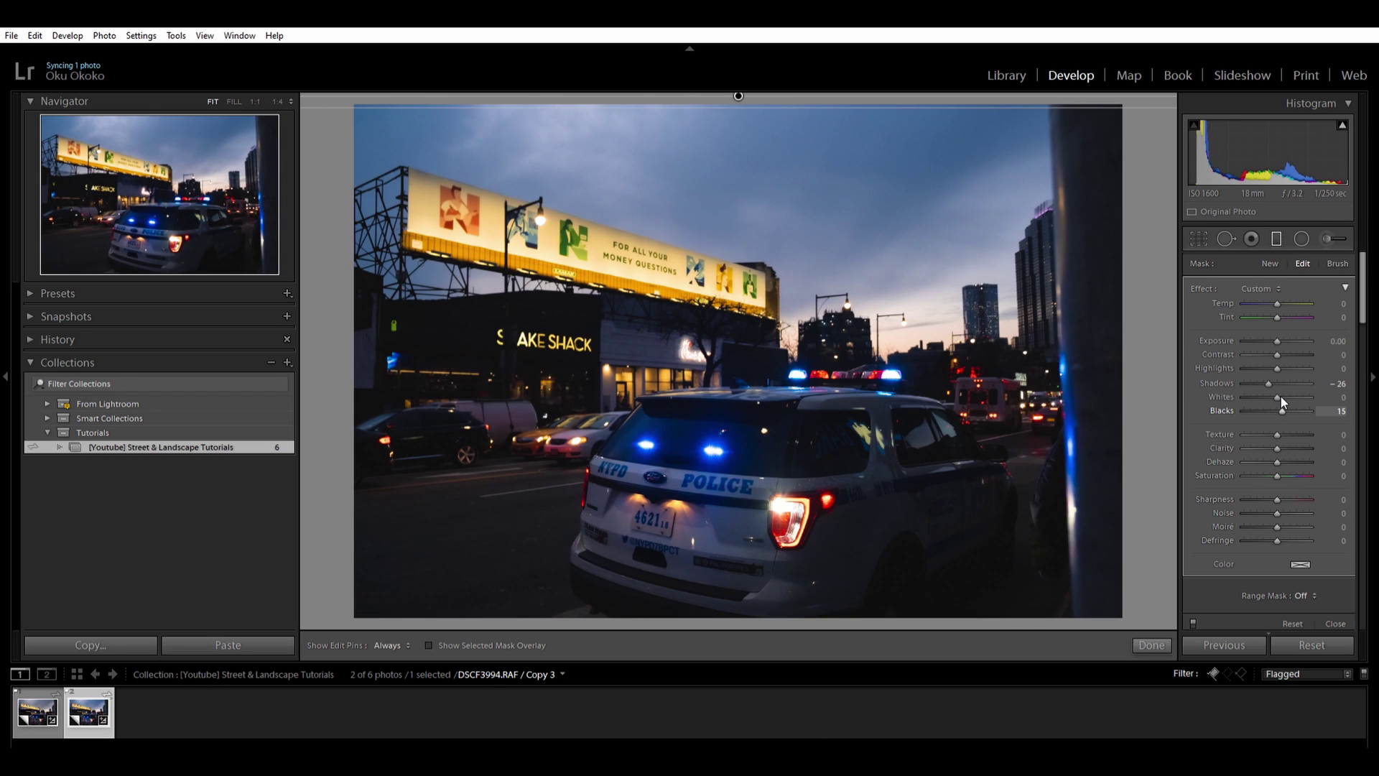
left_click_drag(1277, 382, 1270, 374)
left_click_drag(1281, 396, 1269, 381)
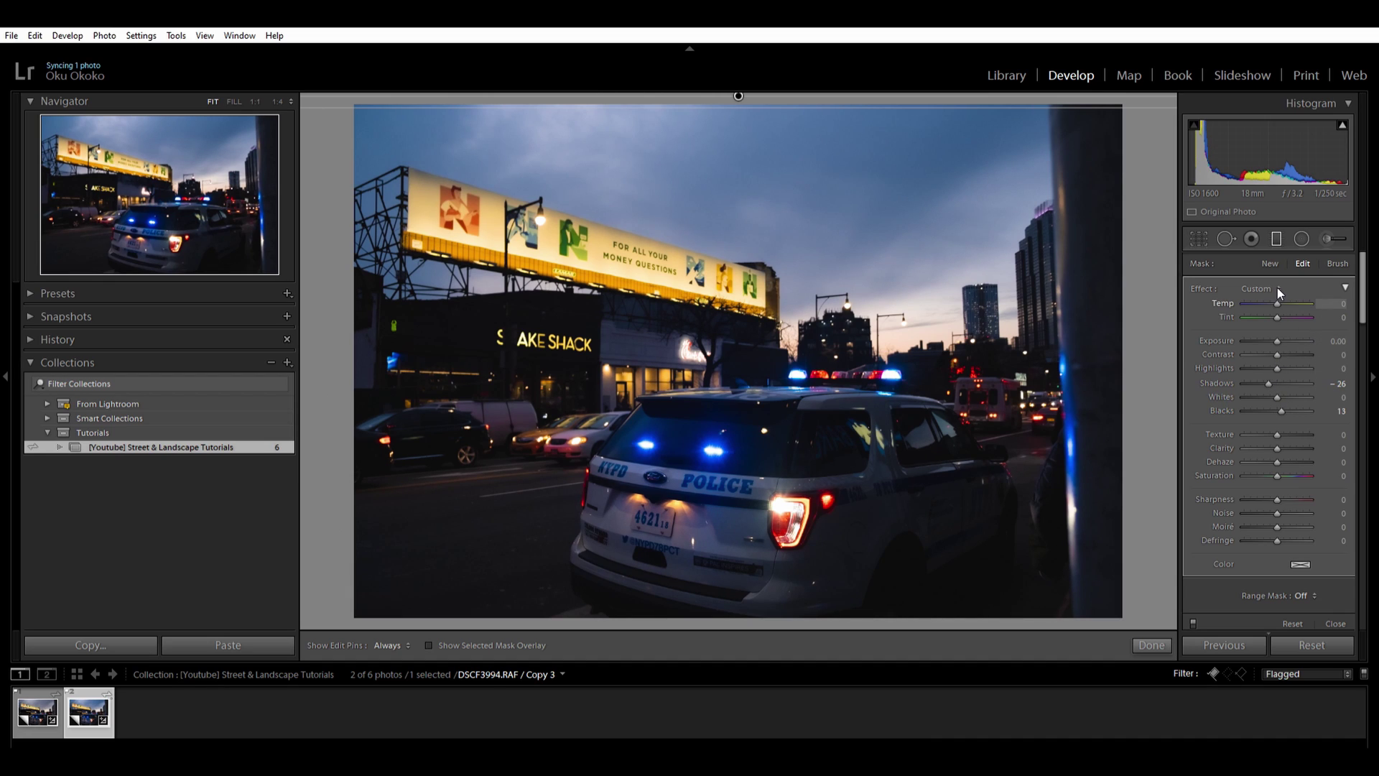
Warm the filtered area with Temp around +20, then finish the graduated filter
left_click_drag(1278, 287, 1277, 288)
left_click(1150, 644)
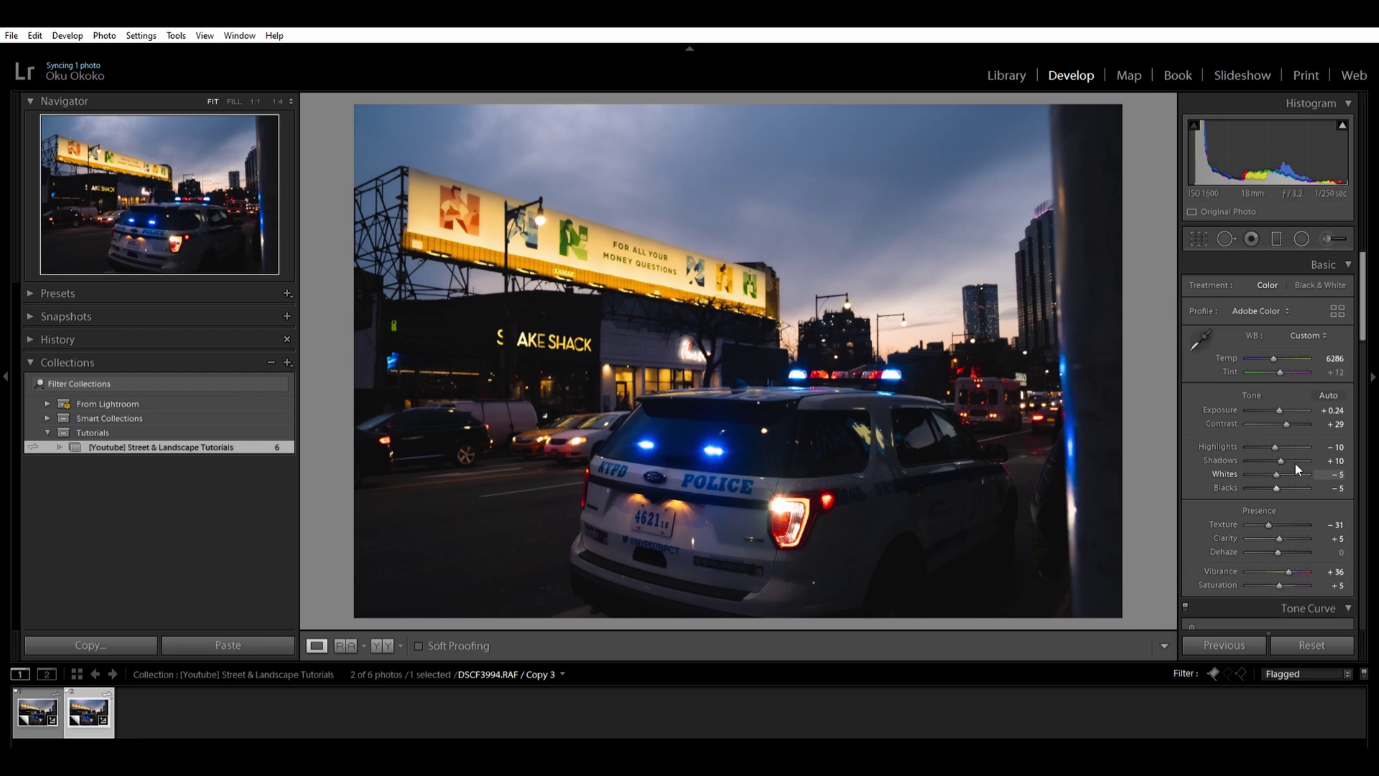
scroll(1295, 463, "down", 8)
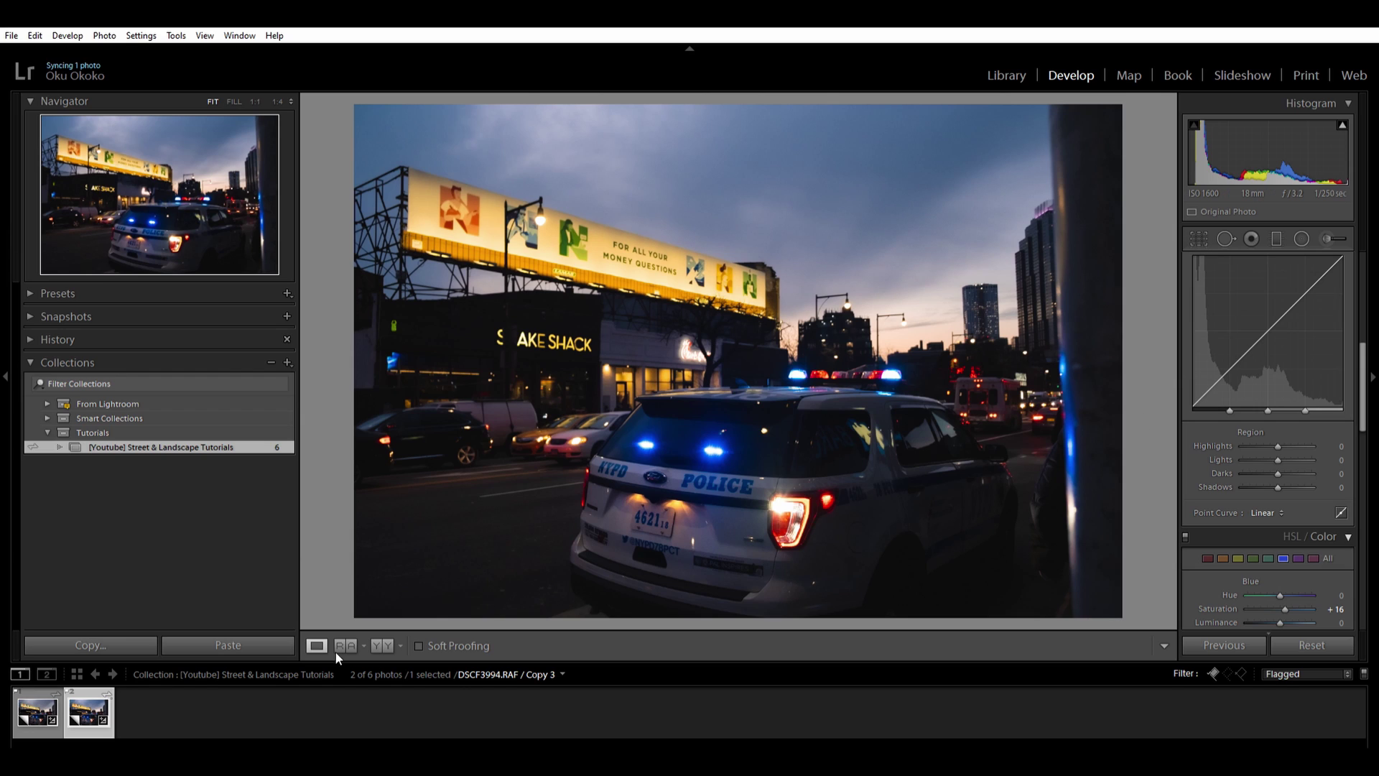
Compare the edited Copy 3 against the unedited Copy 1 in the filmstrip
left_click(38, 710)
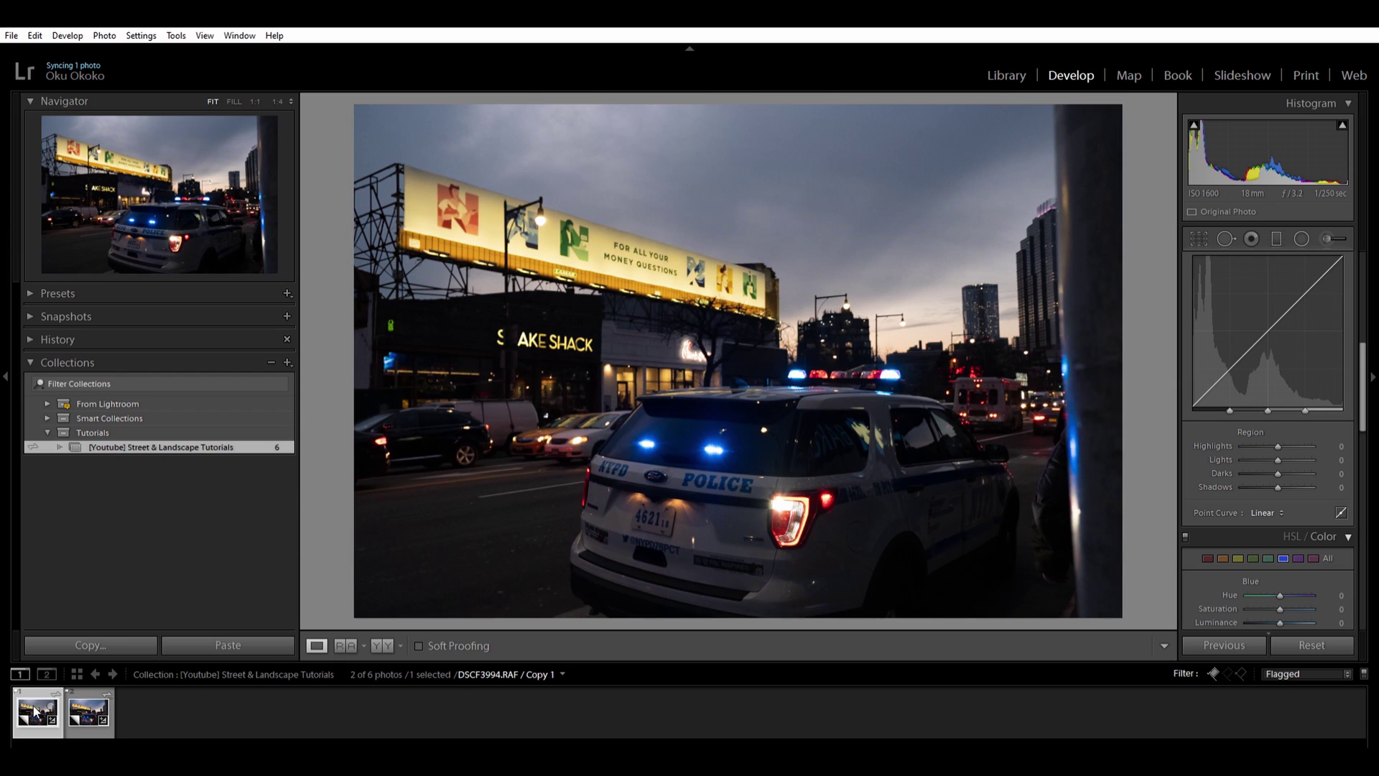
left_click(84, 711)
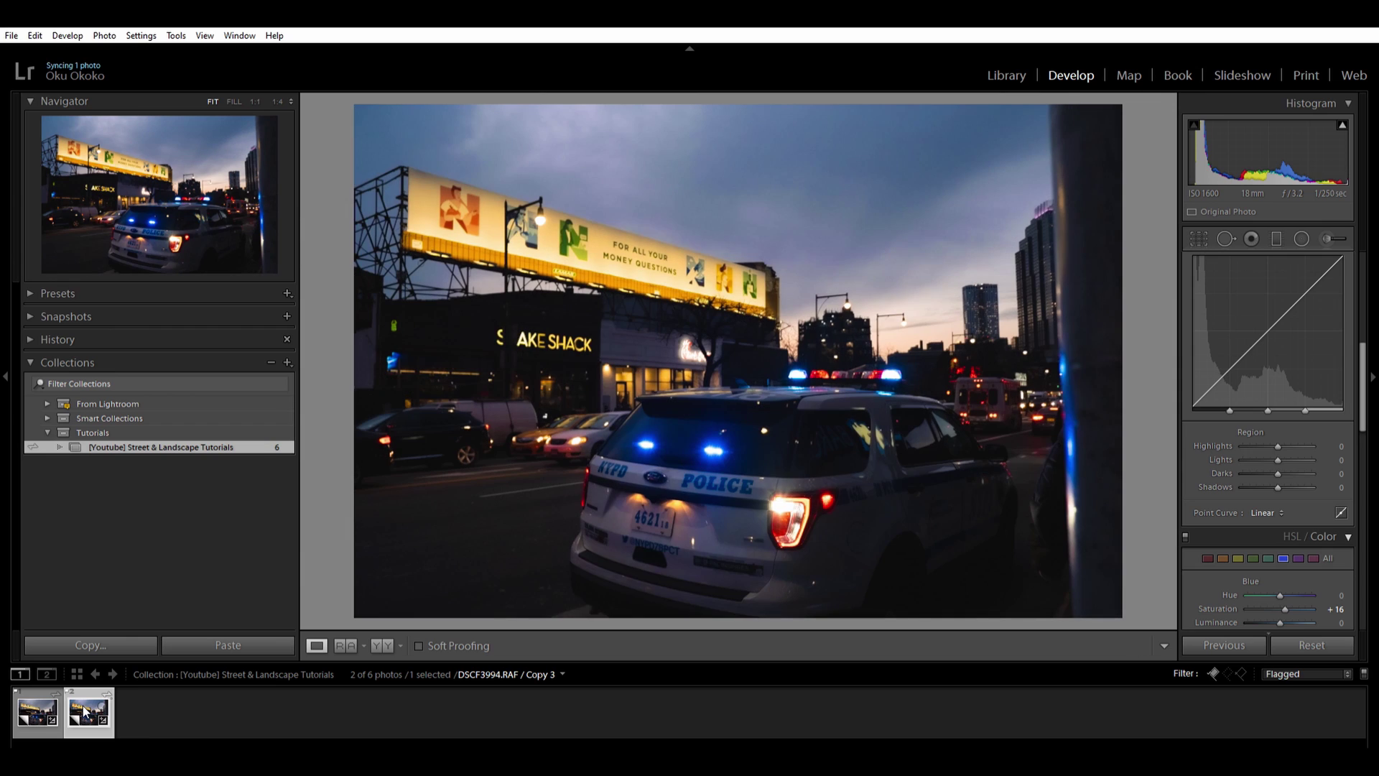
left_click(43, 713)
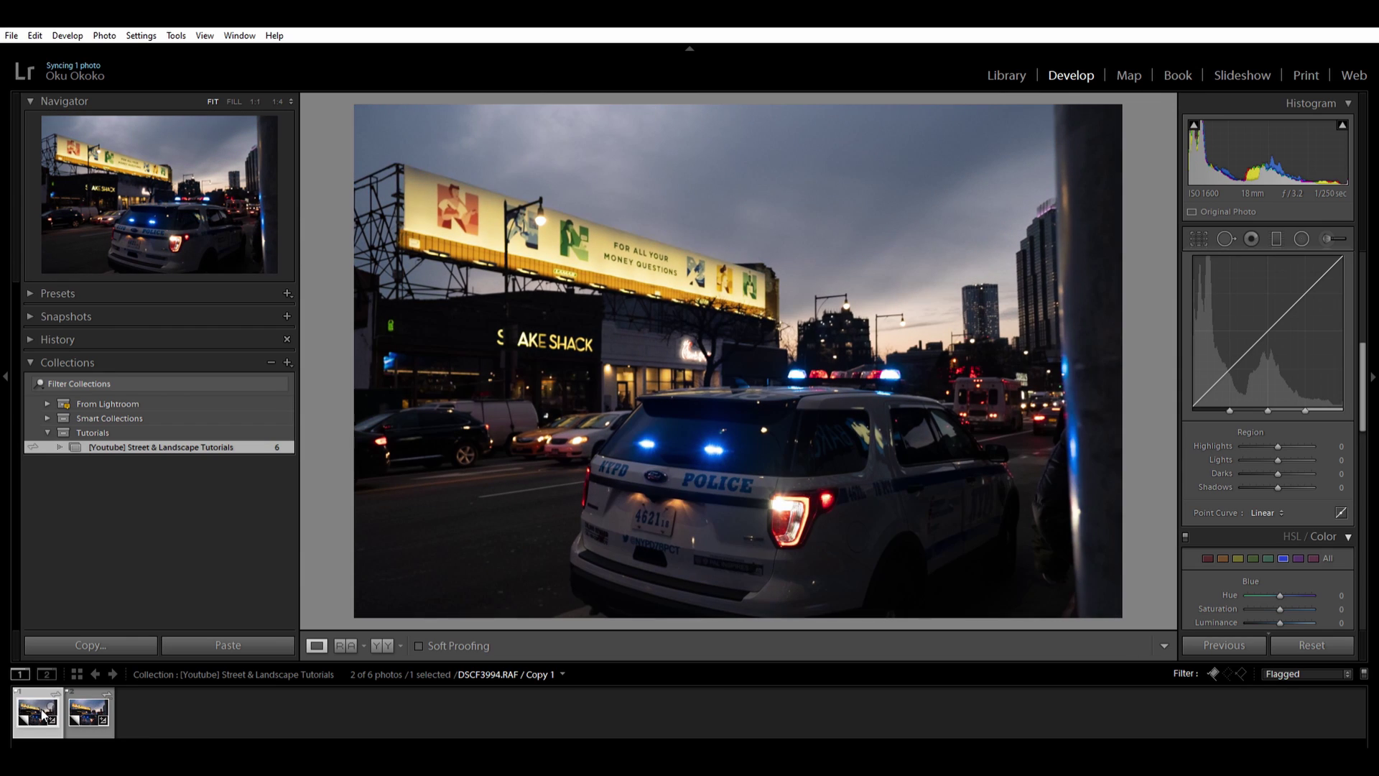
left_click(101, 719)
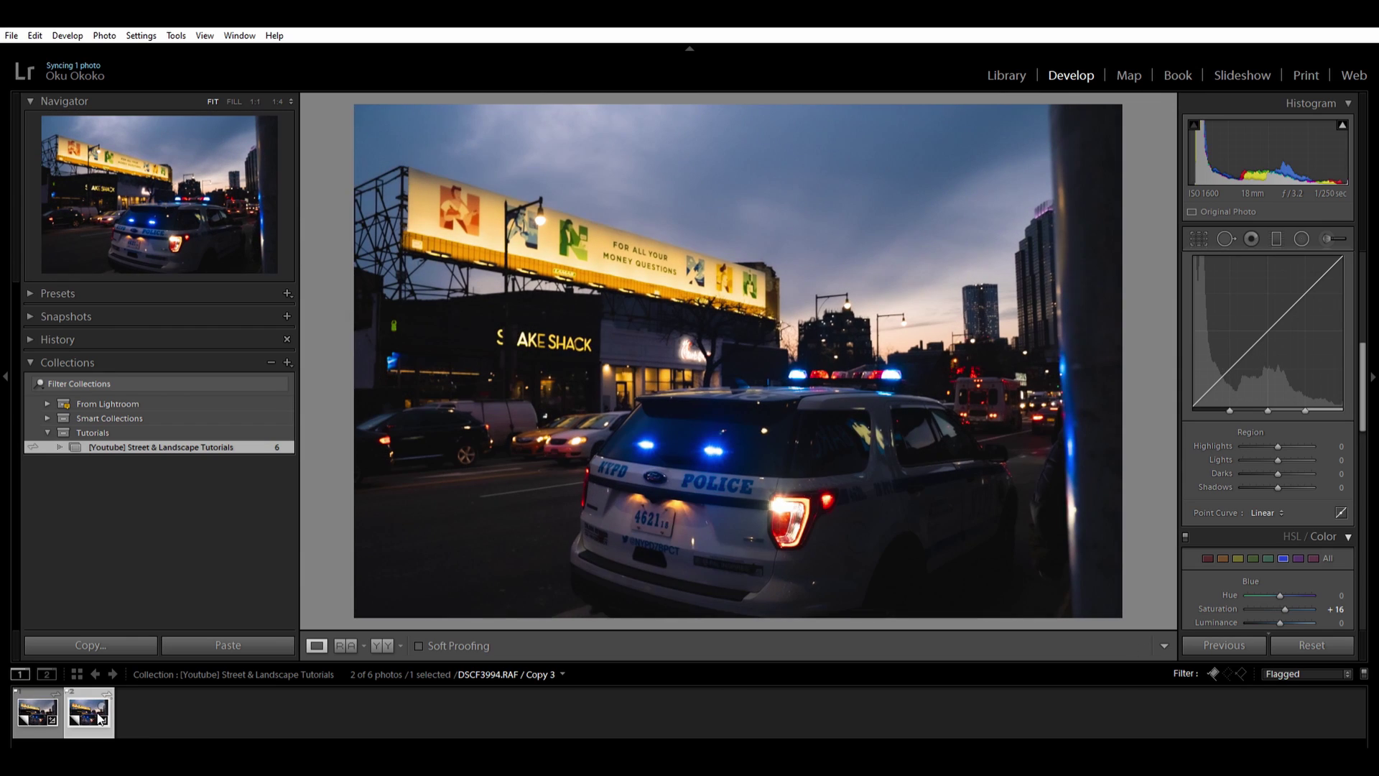
Raise the global Saturation to +10 and compare once more with the unedited copy
scroll(1216, 553, "up", 5)
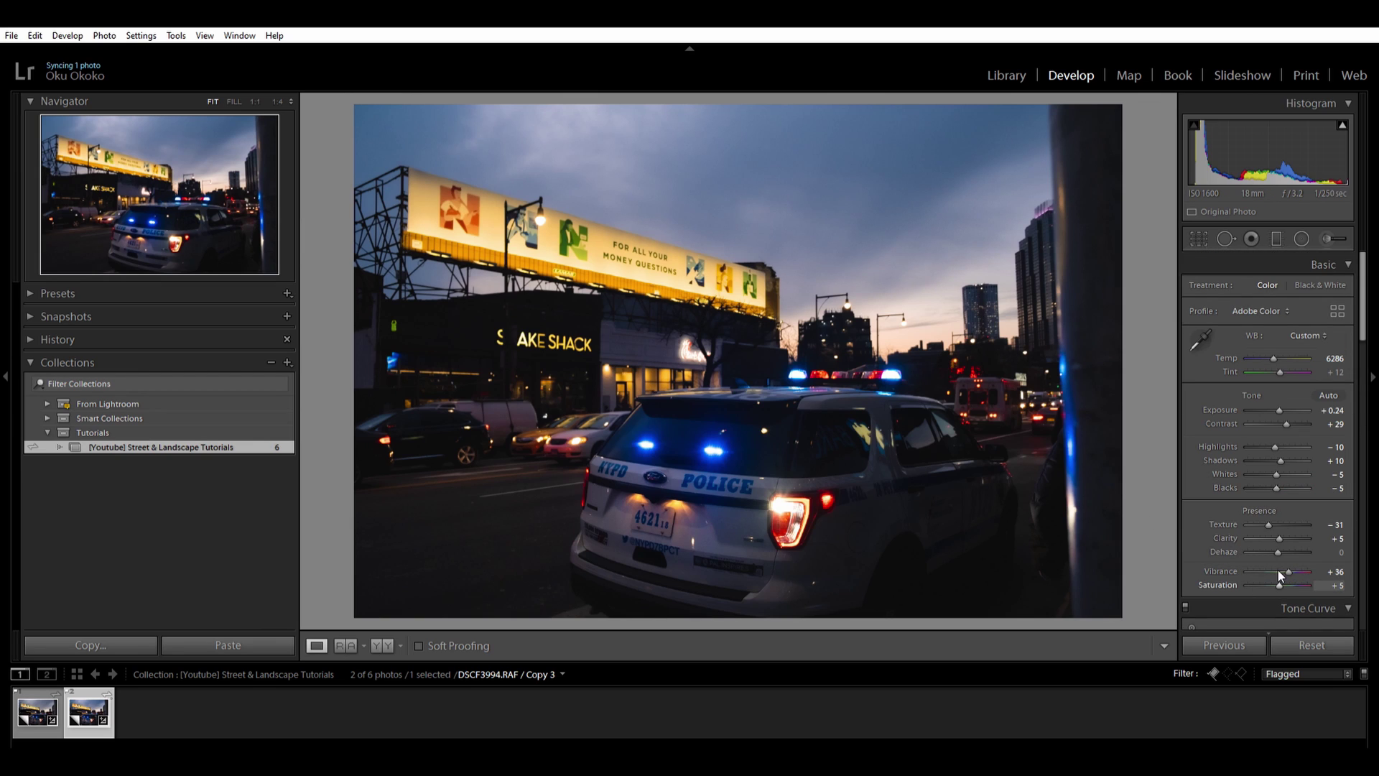
key("equal")
left_click(24, 701)
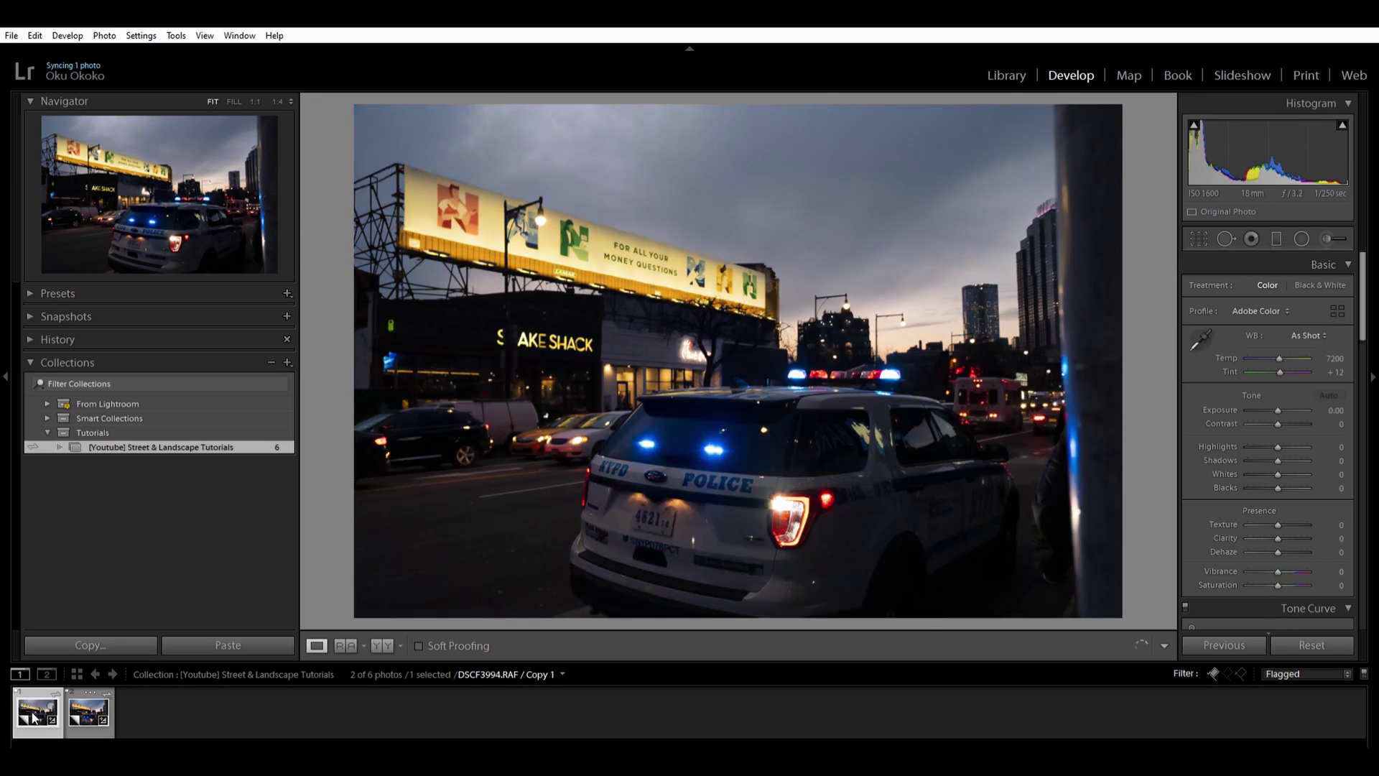
left_click(84, 714)
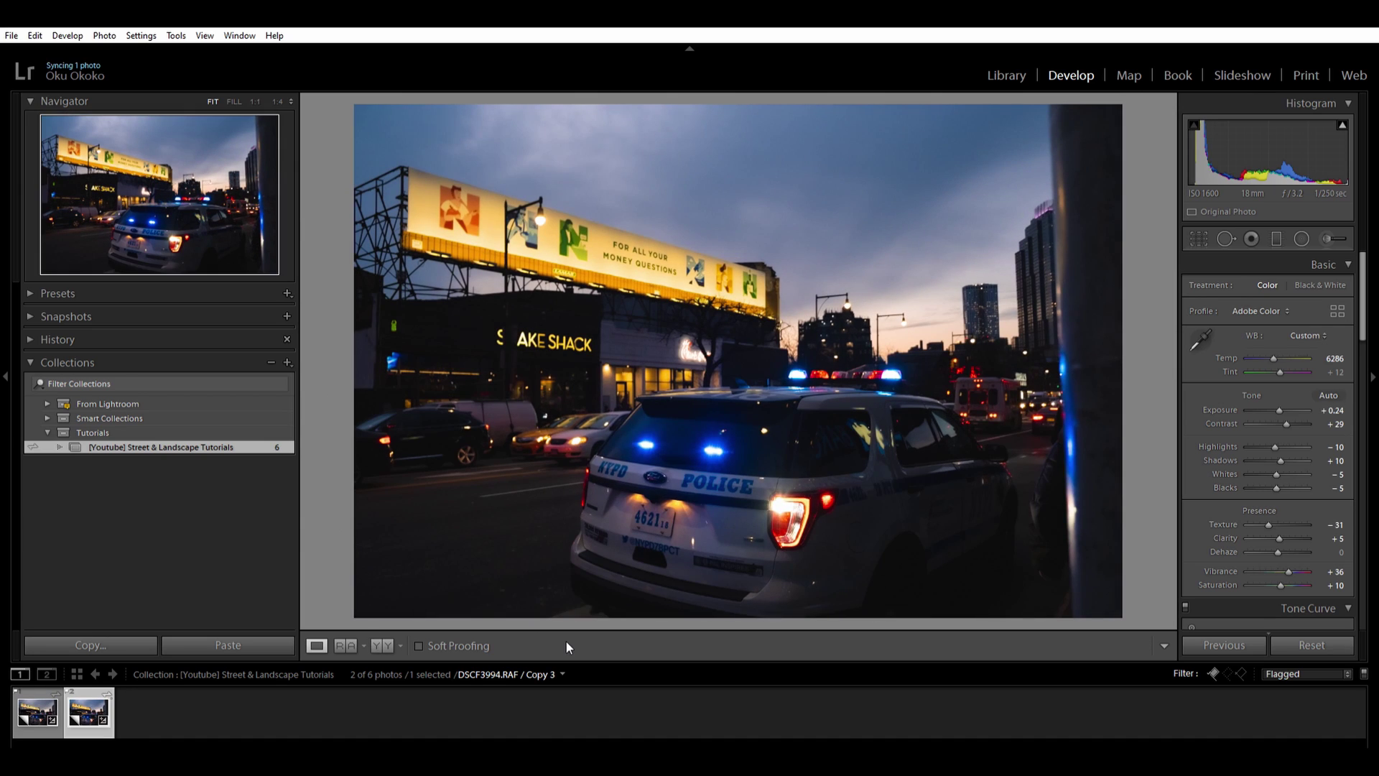